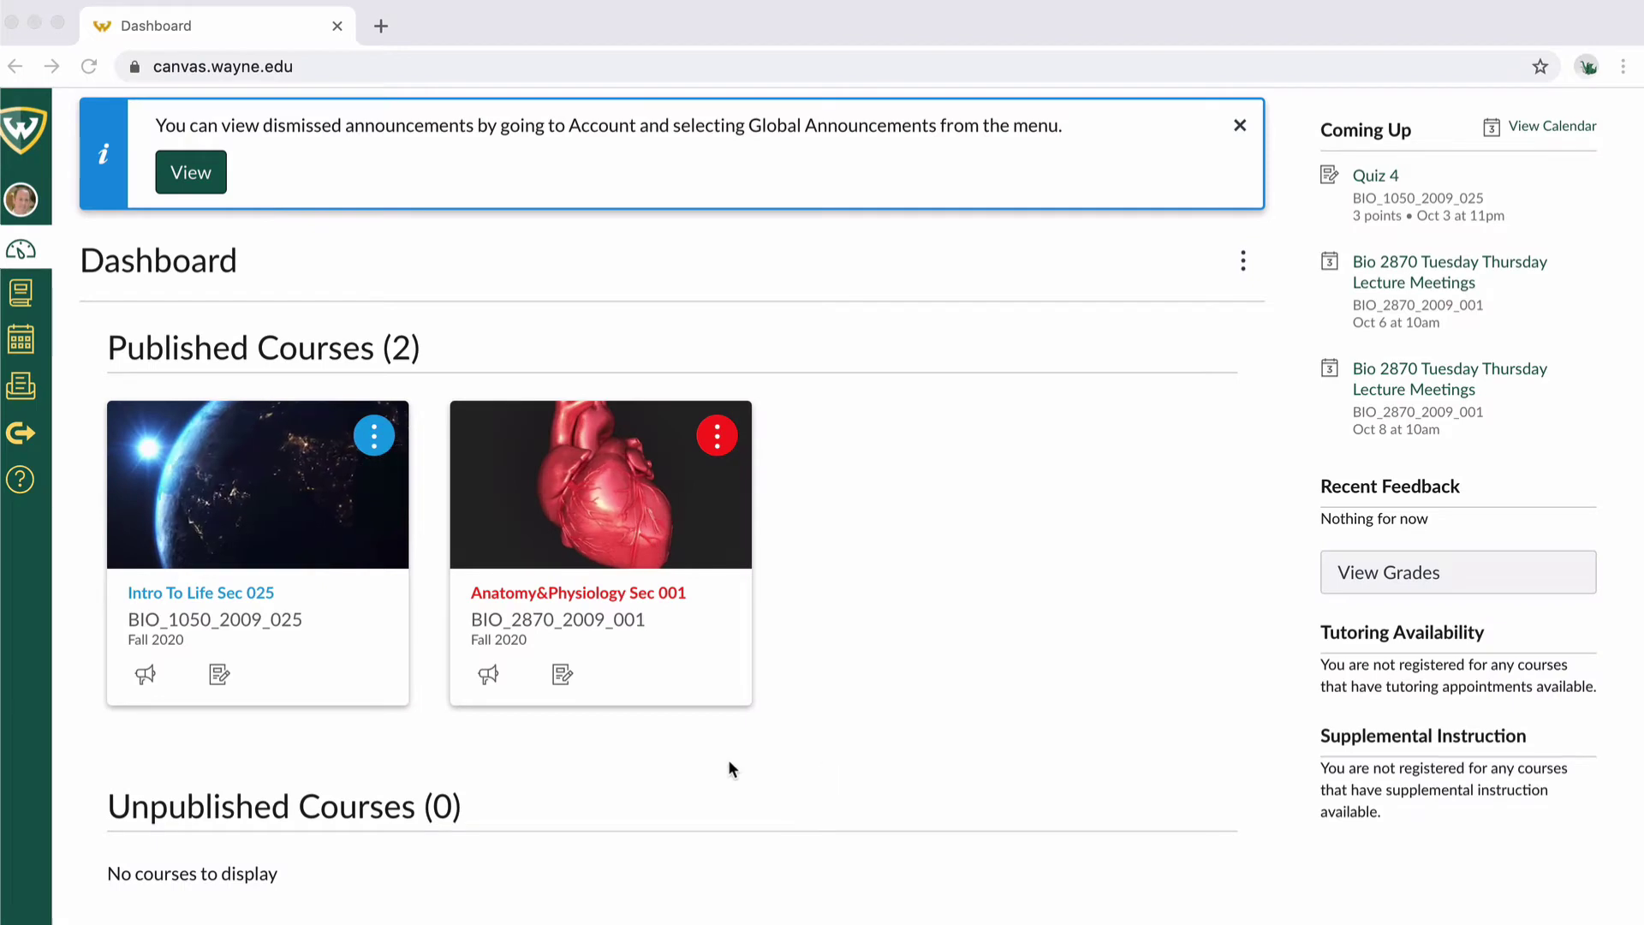
- Open the Intro To Life Sec 025 course and launch Mastering Biology from its MyLab and Mastering page
{"action": "left_click", "coordinate": [197, 593]}
{"action": "left_click", "coordinate": [197, 592]}
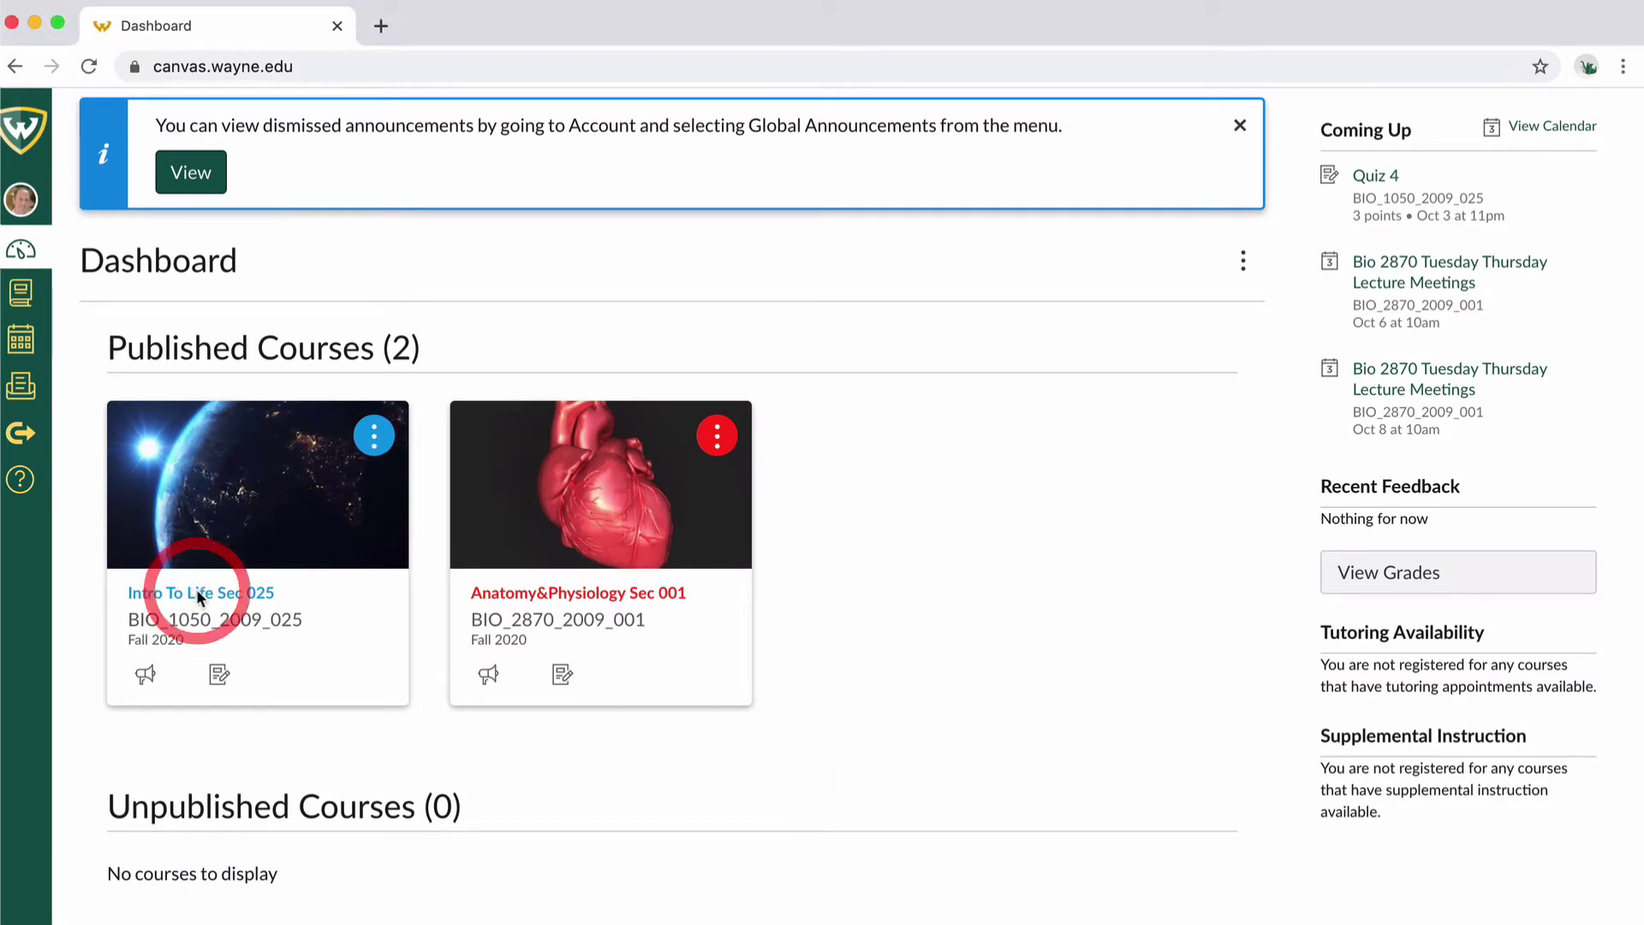
{"action": "left_click", "coordinate": [197, 594]}
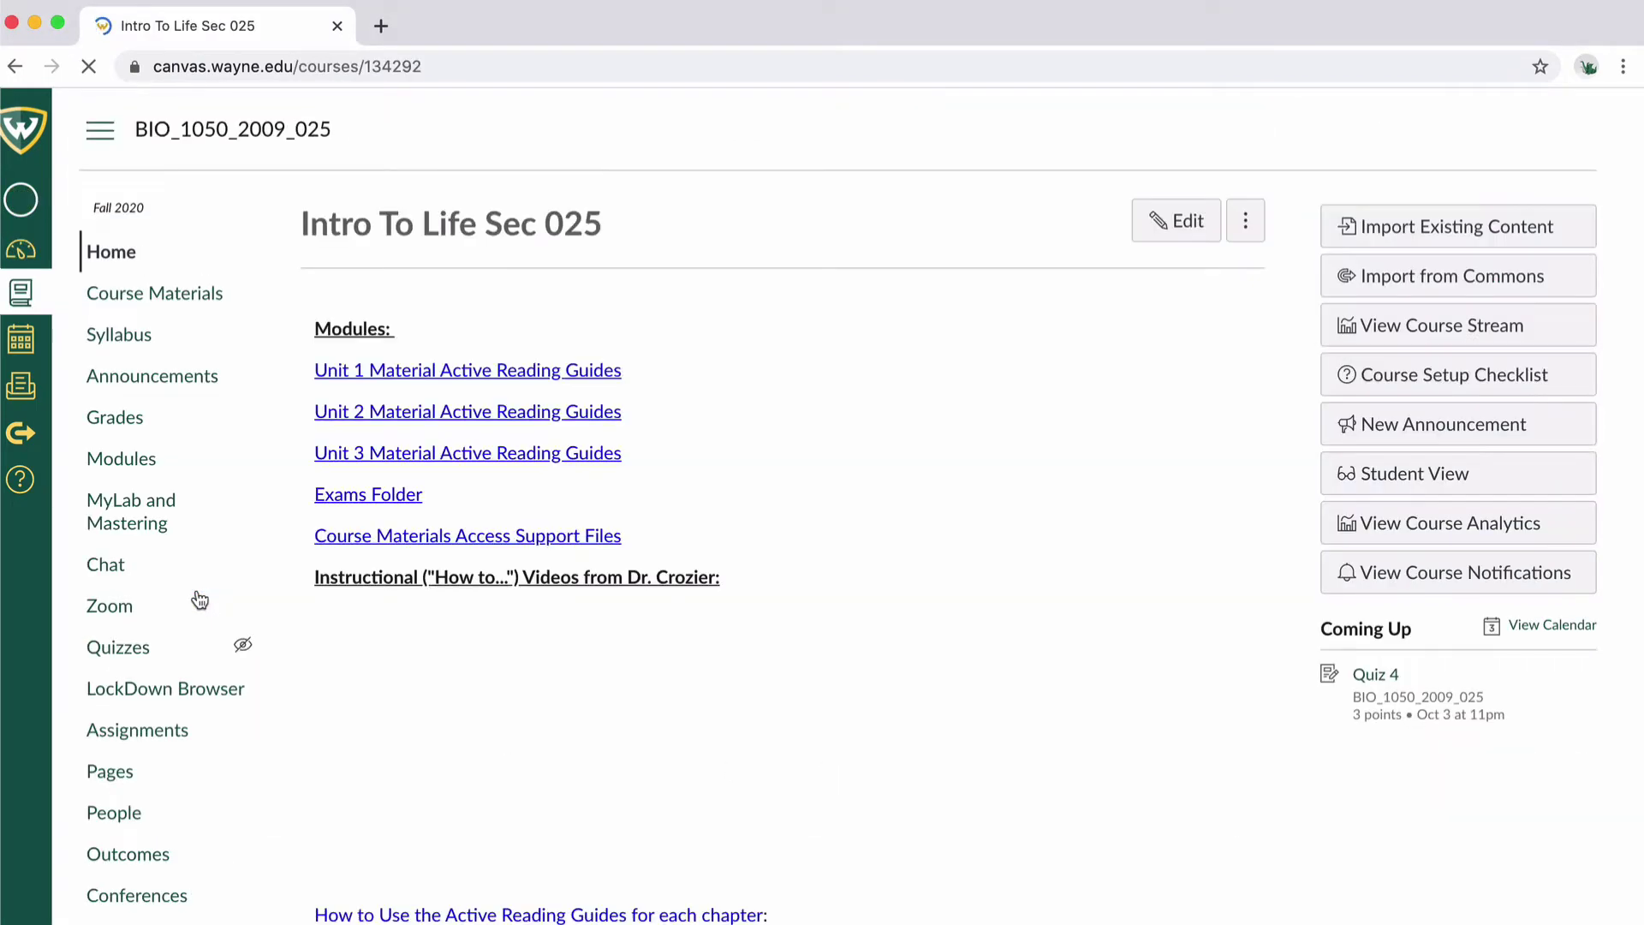
{"action": "left_click", "coordinate": [134, 510]}
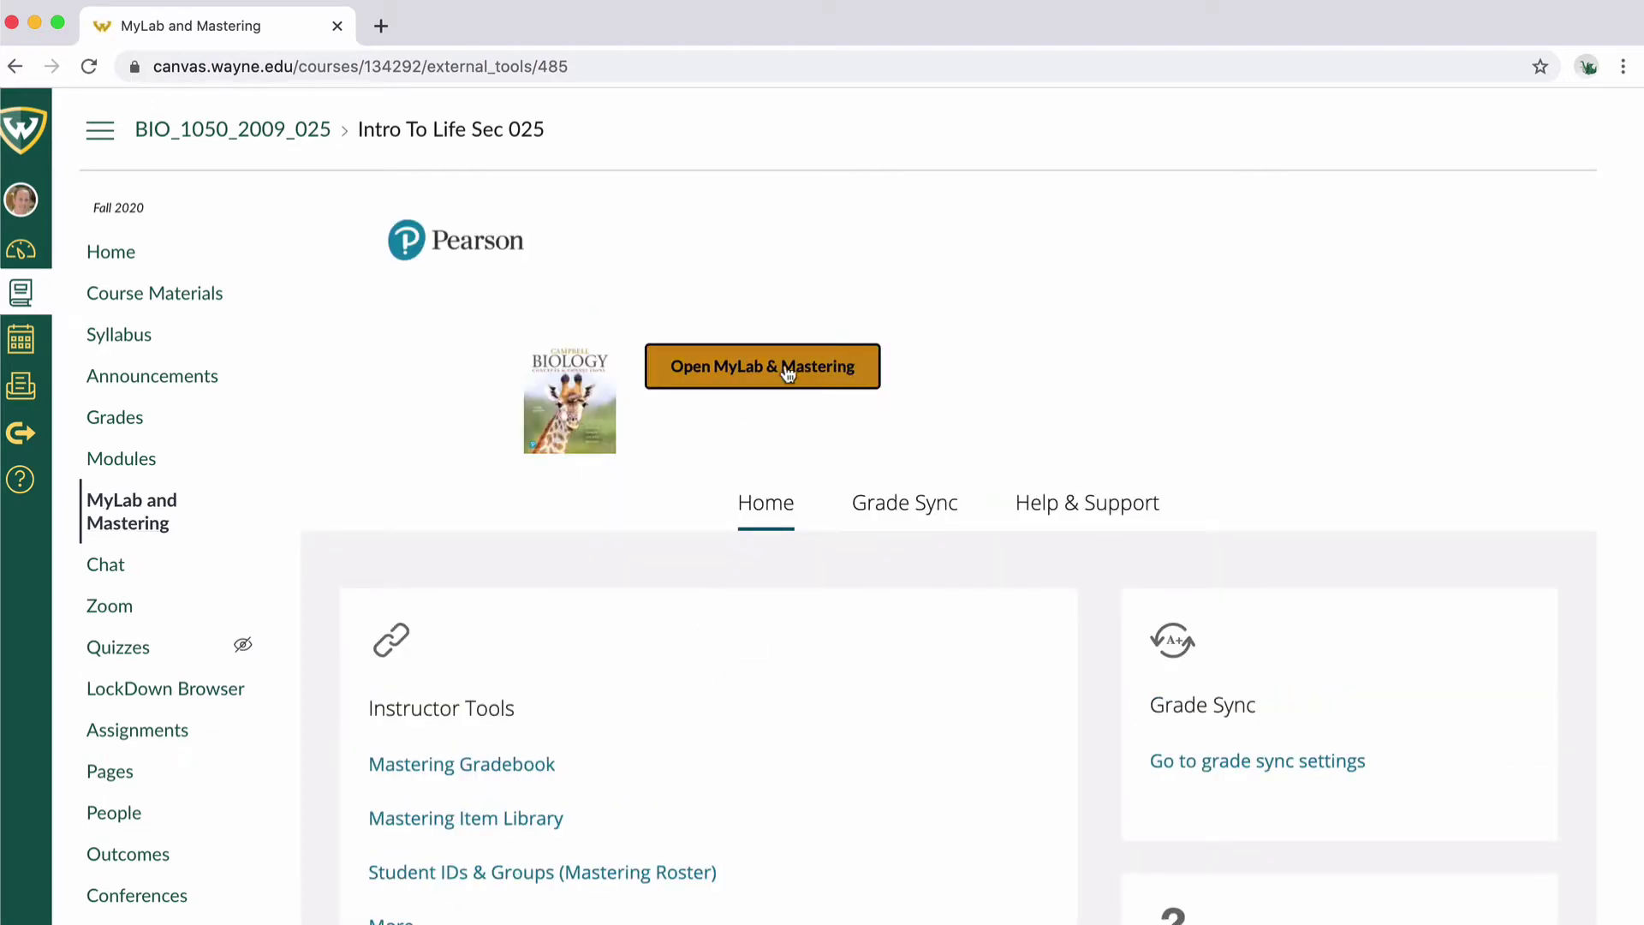
{"action": "left_click", "coordinate": [789, 371]}
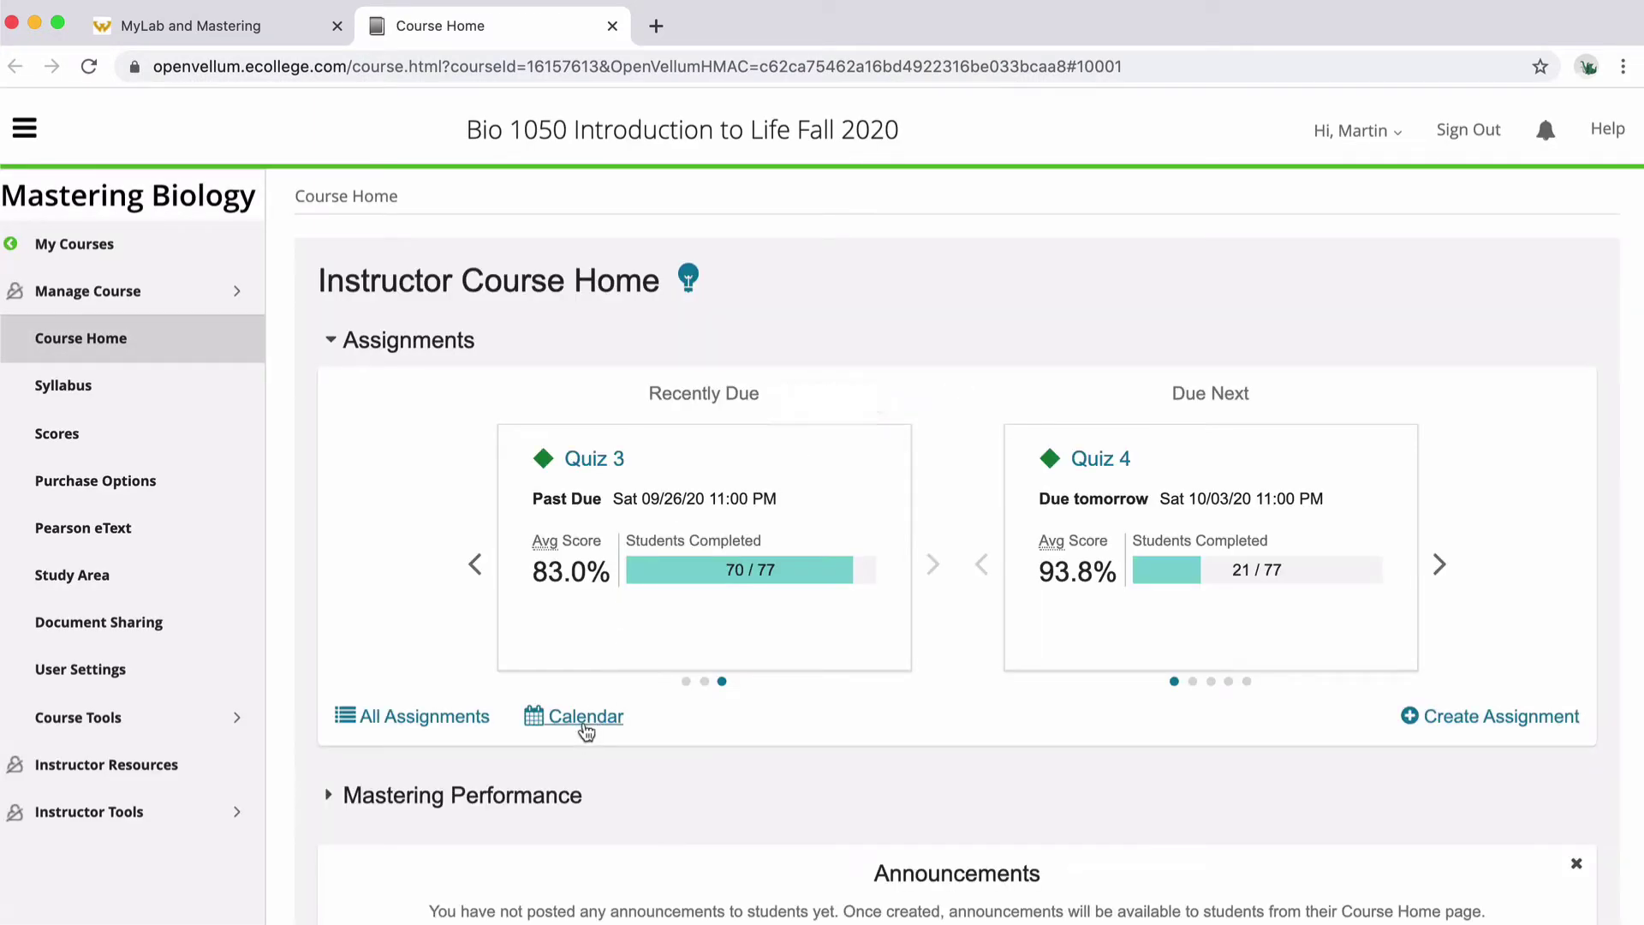
- Show the October 2020 calendar and check Assignment 1, due 10/10/20 and unavailable to students
{"action": "left_click", "coordinate": [584, 719]}
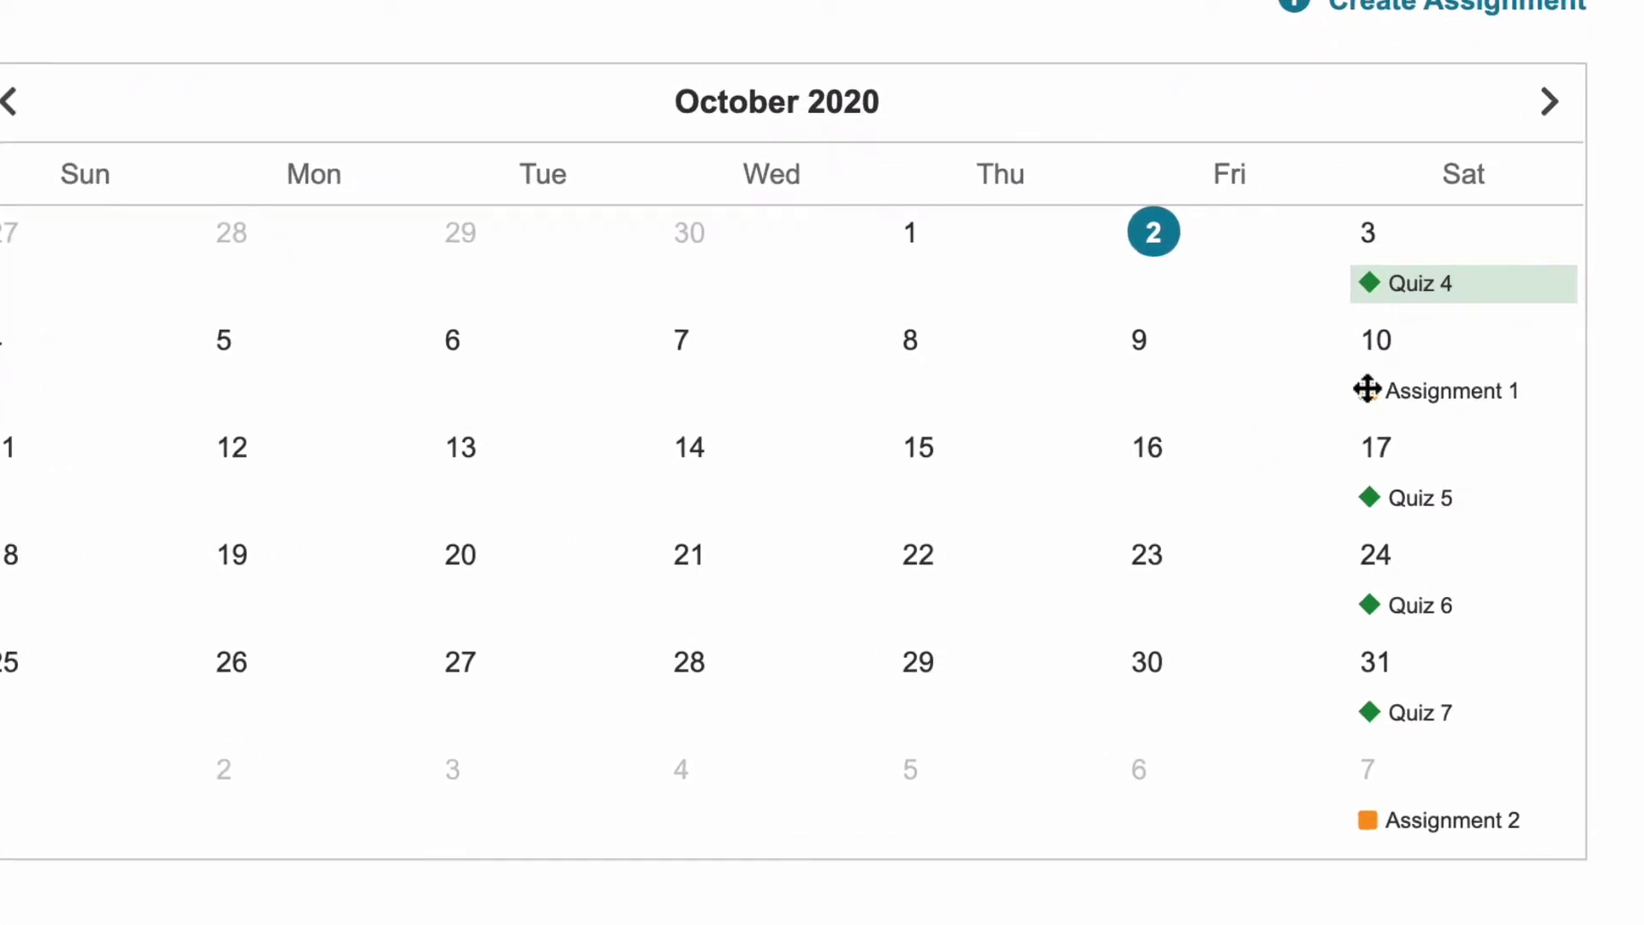
{"action": "mouse_move", "coordinate": [1408, 410]}
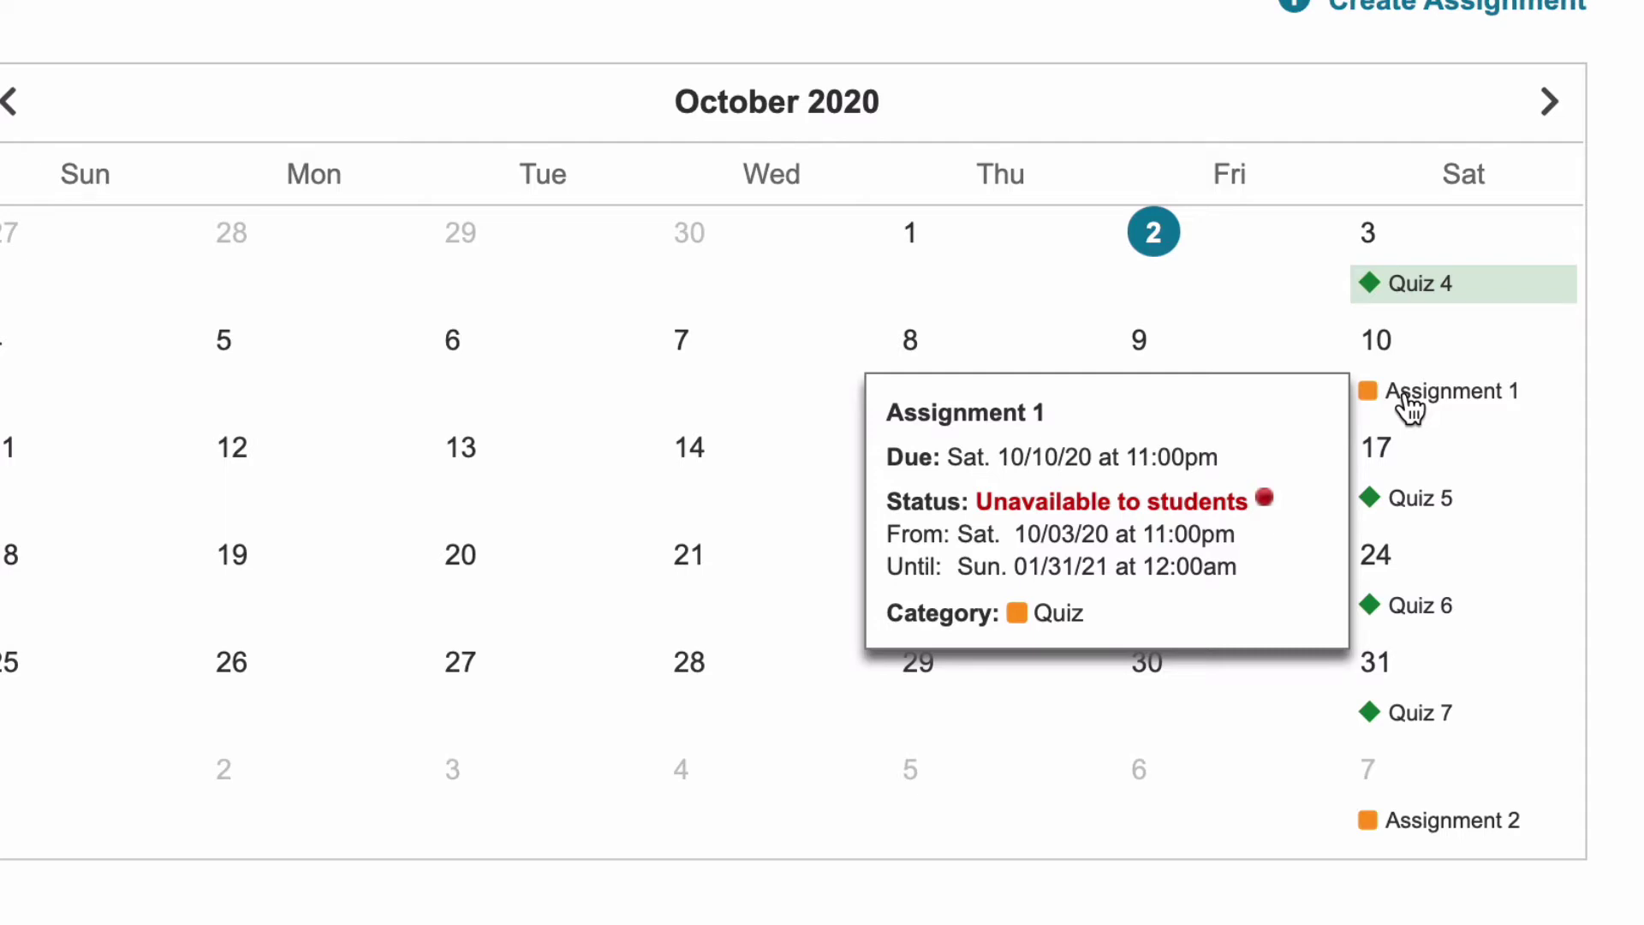
{"action": "left_click", "coordinate": [1408, 402]}
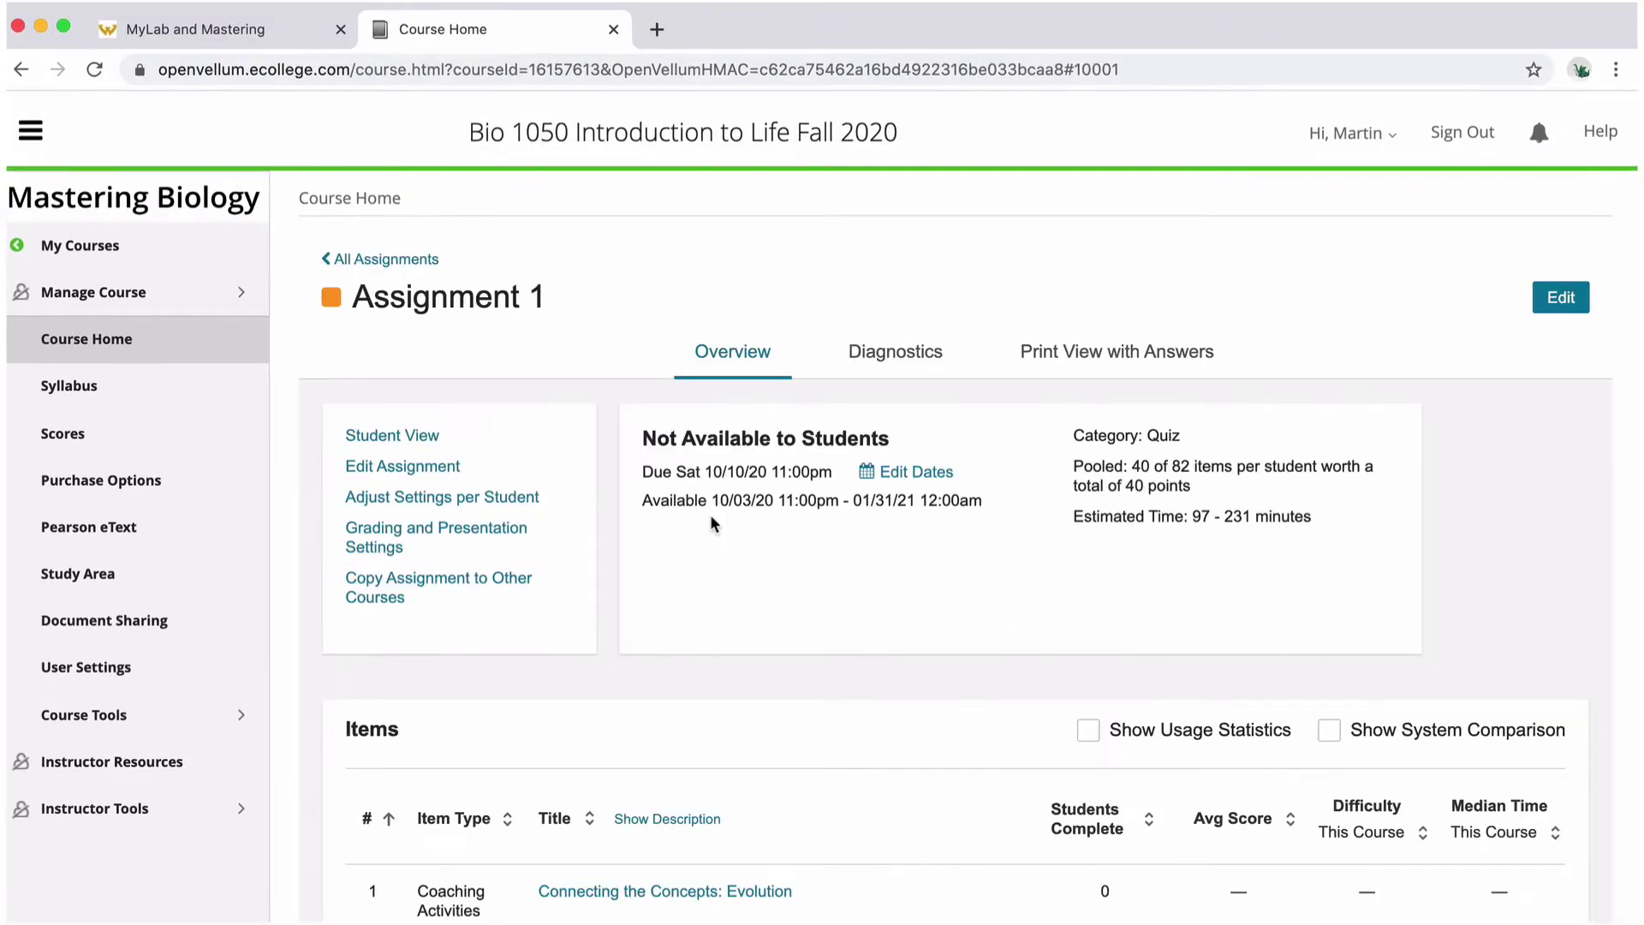
- Preview Assignment 1 in Student View and expand its Grading Policy
{"action": "left_click", "coordinate": [422, 437]}
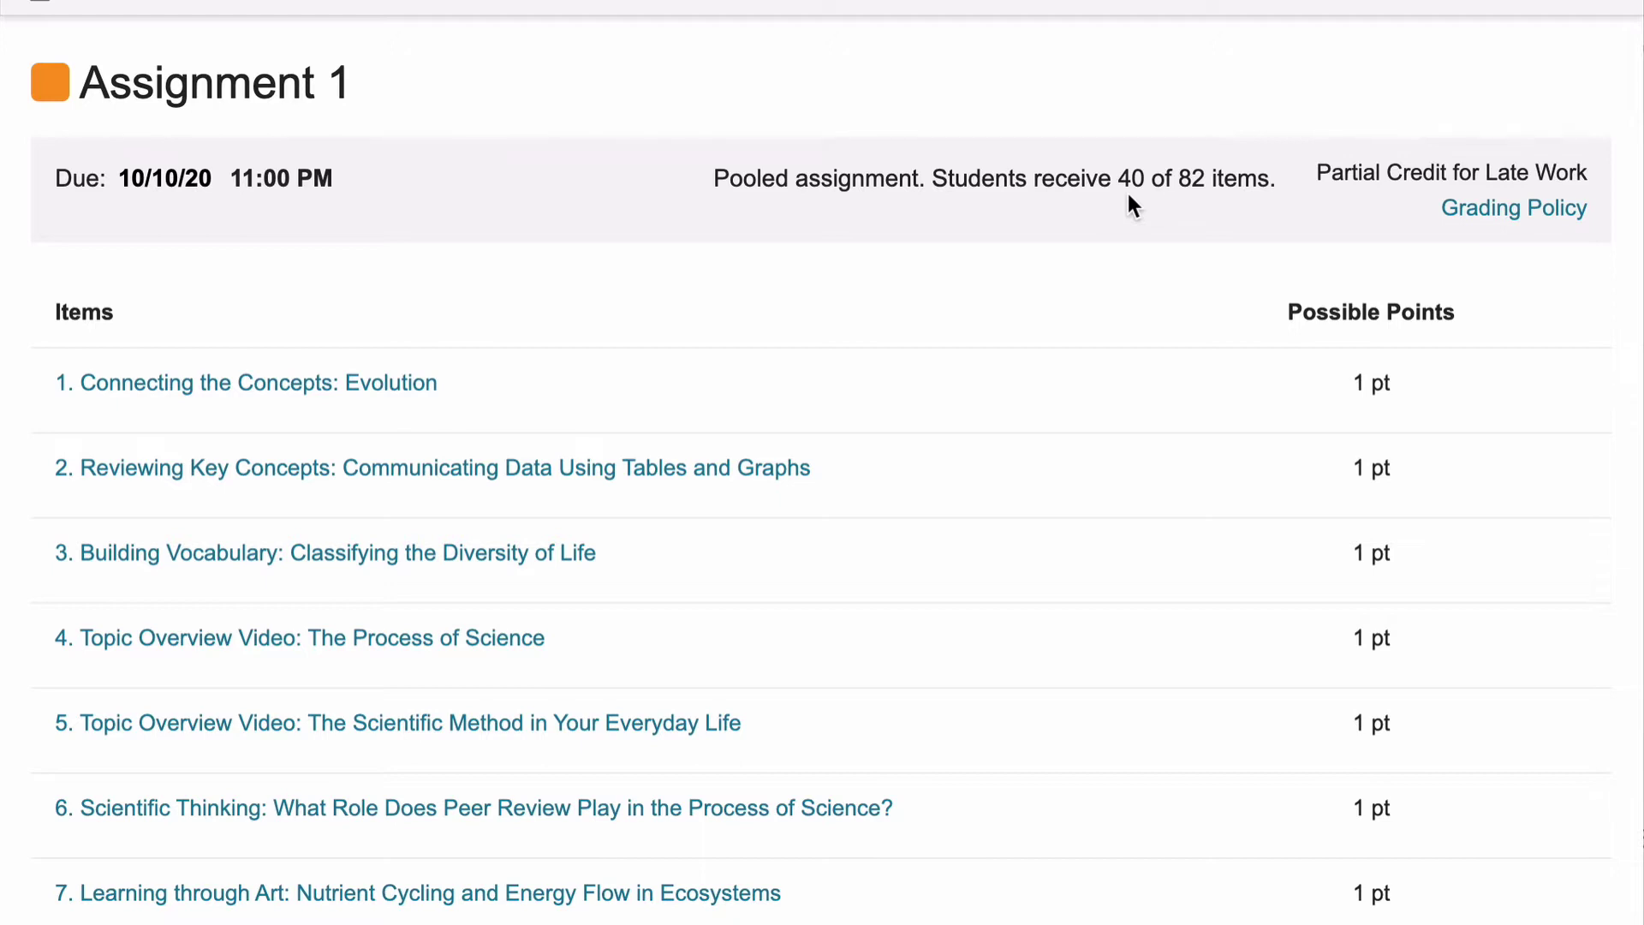
{"action": "left_click", "coordinate": [1480, 219]}
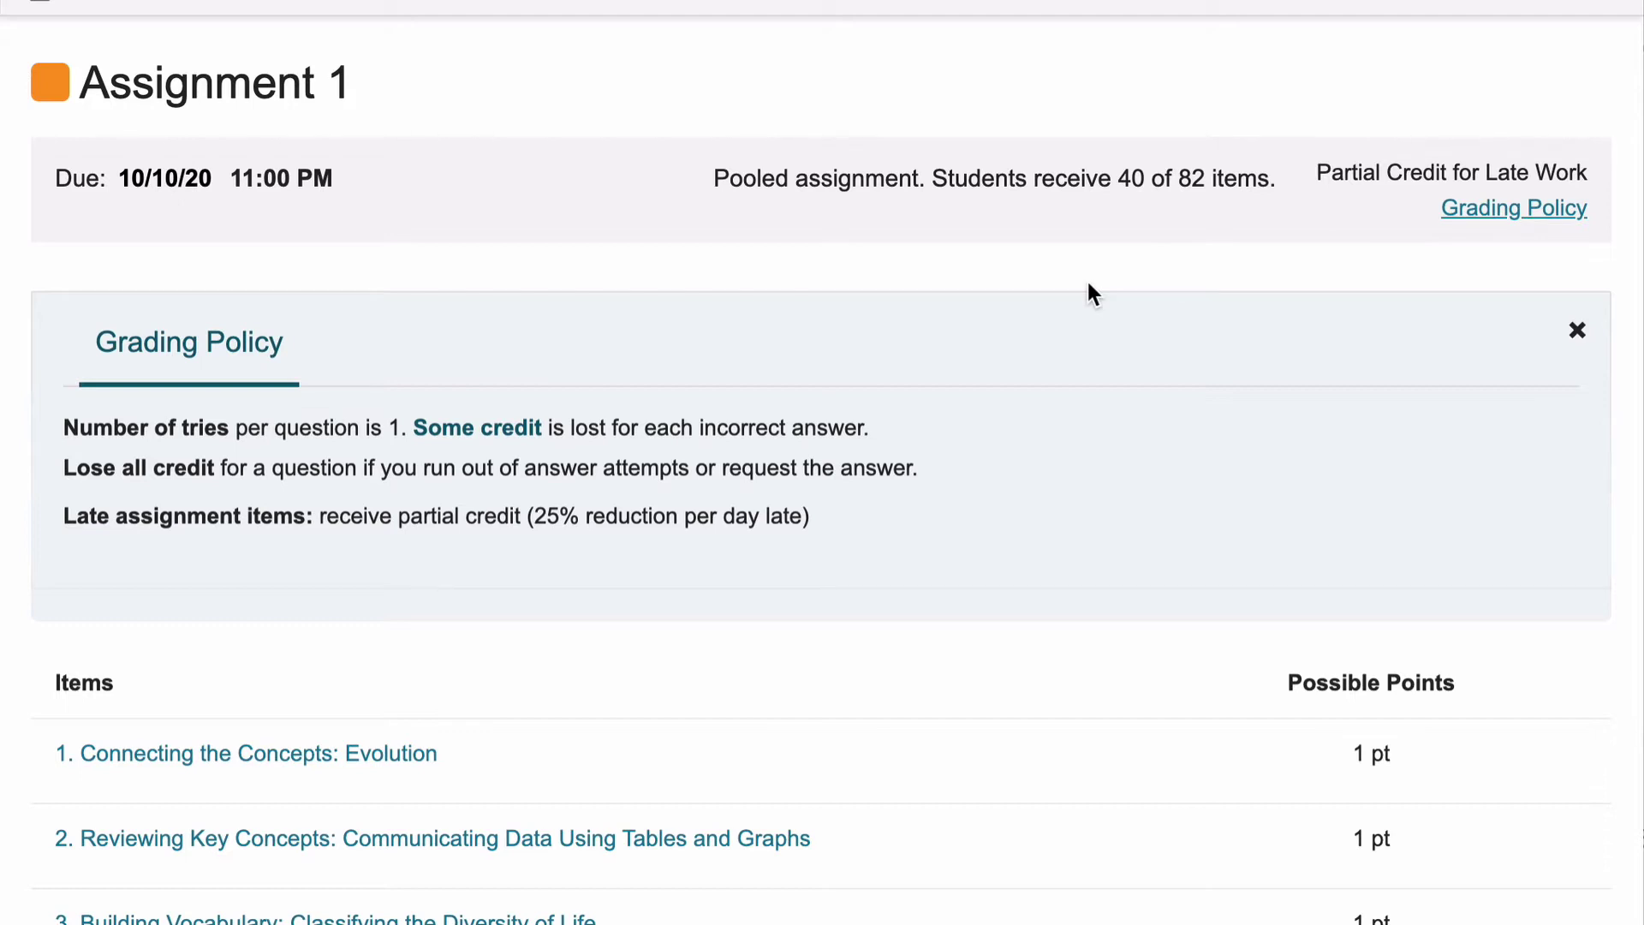
- Select the text 'Number of tries per question is 1' in the Grading Policy
{"action": "double_click", "coordinate": [390, 427]}
{"action": "left_click_drag", "start_coordinate": [379, 427], "coordinate": [66, 428]}
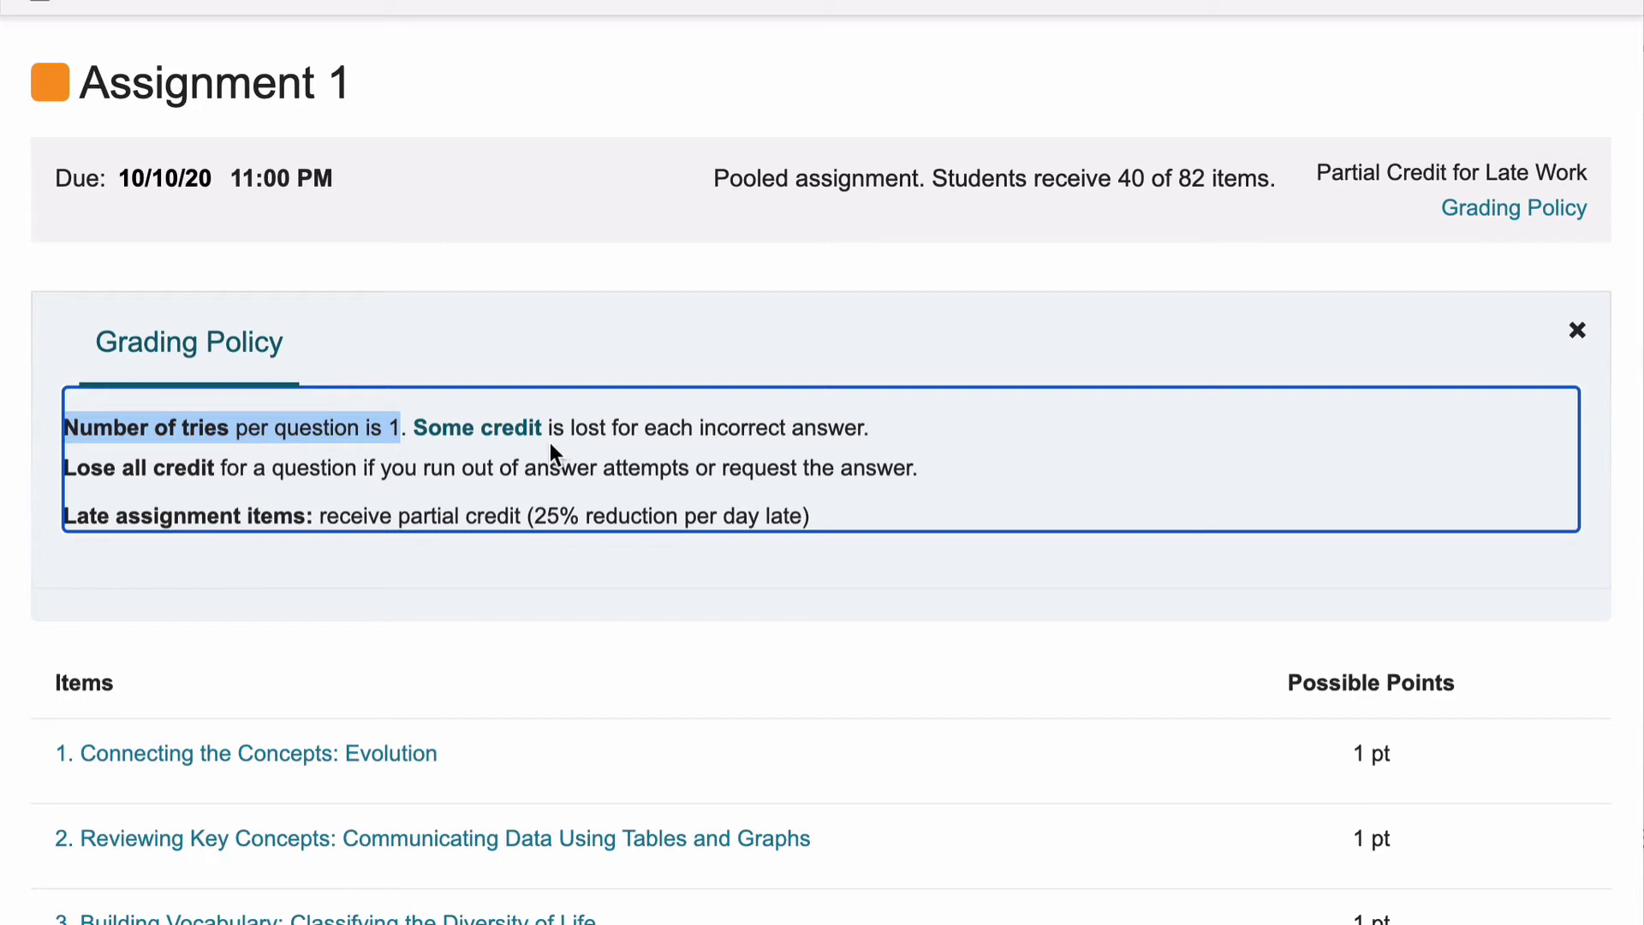
- Expand 'Some credit' to show 3% lost per incorrect answer and all credit lost when tries run out
{"action": "left_click", "coordinate": [524, 443]}
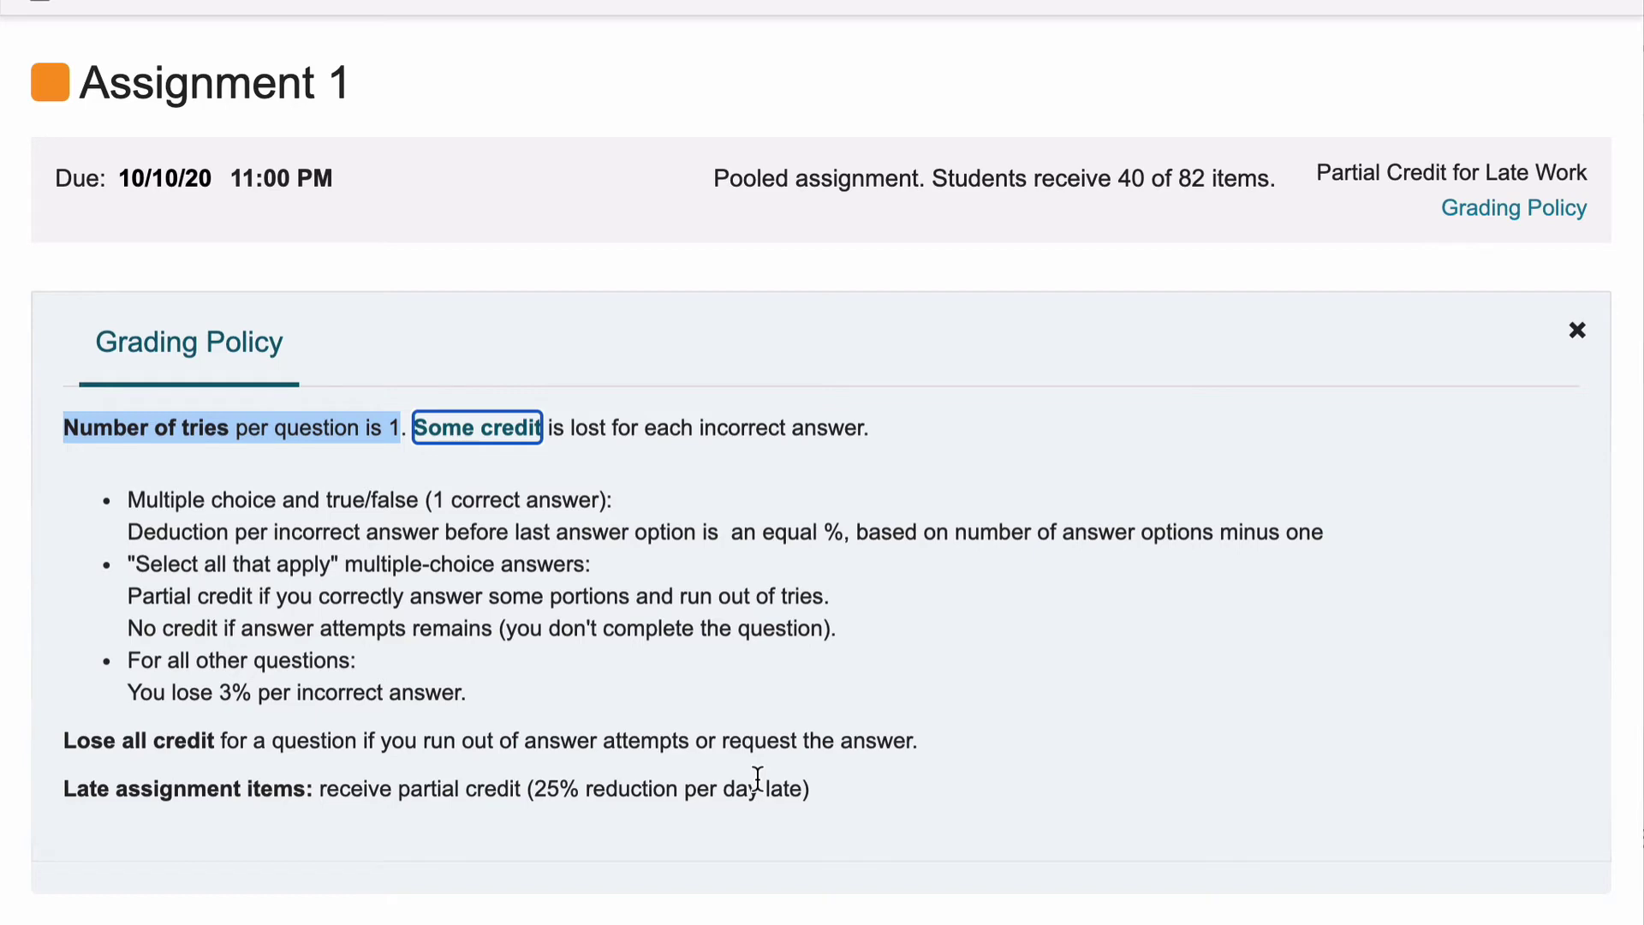
{"action": "scroll", "coordinate": [757, 778], "scroll_direction": "down", "scroll_amount": 7}
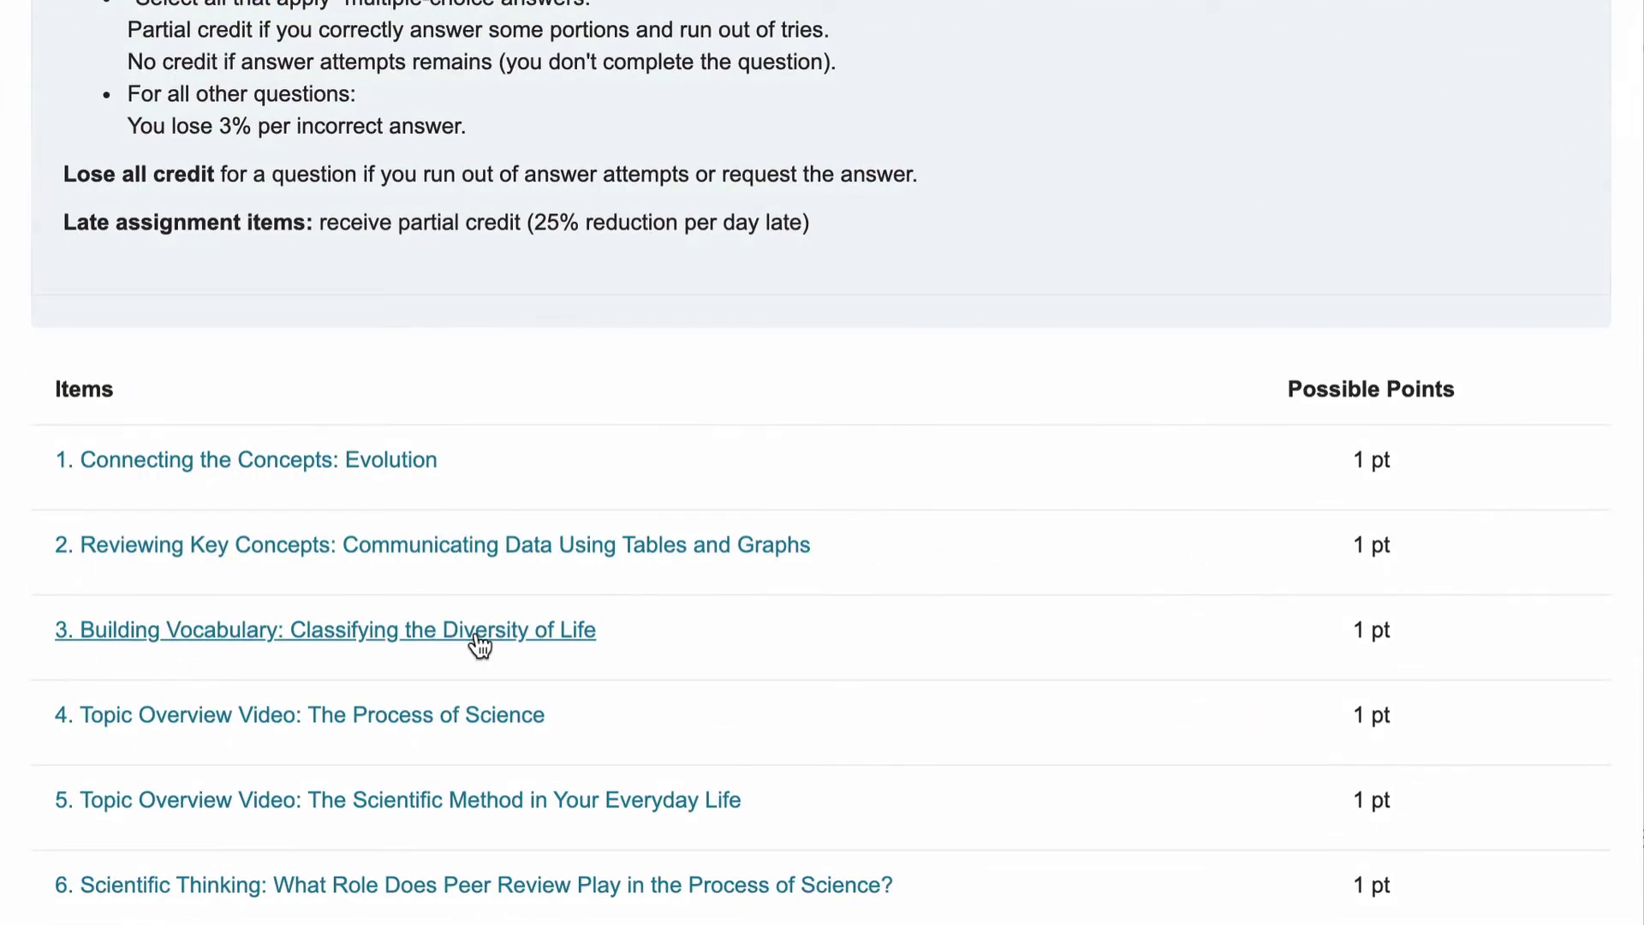
- Open item 3, Building Vocabulary: Classifying the Diversity of Life
{"action": "left_click", "coordinate": [479, 642]}
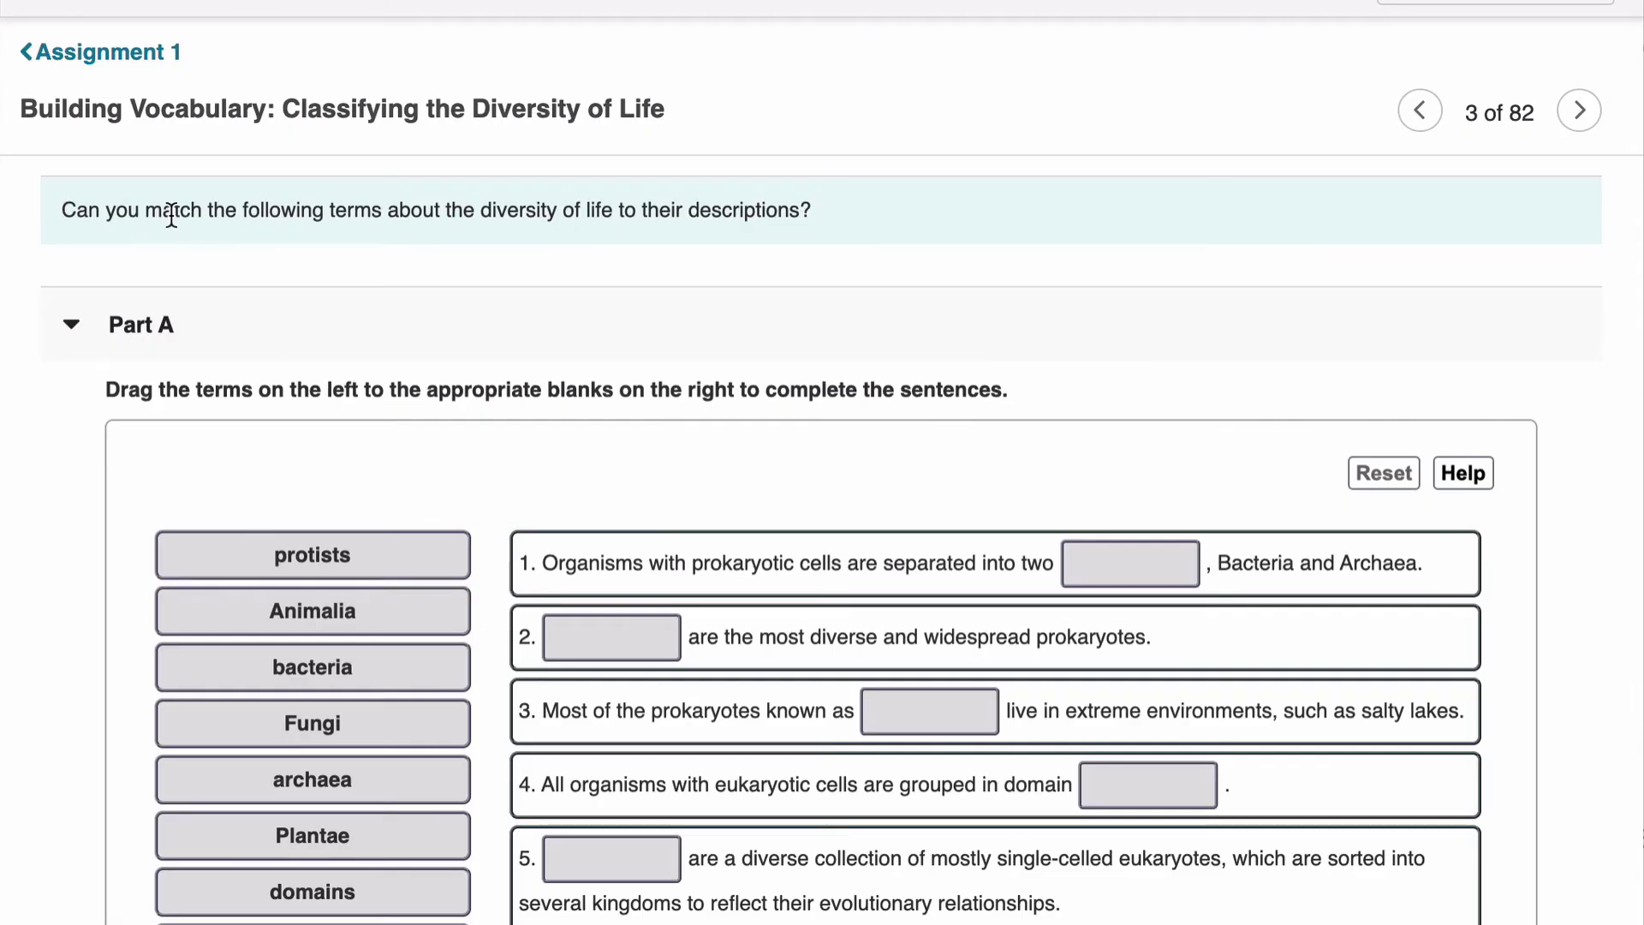
{"action": "scroll", "coordinate": [240, 238], "scroll_direction": "down", "scroll_amount": 3}
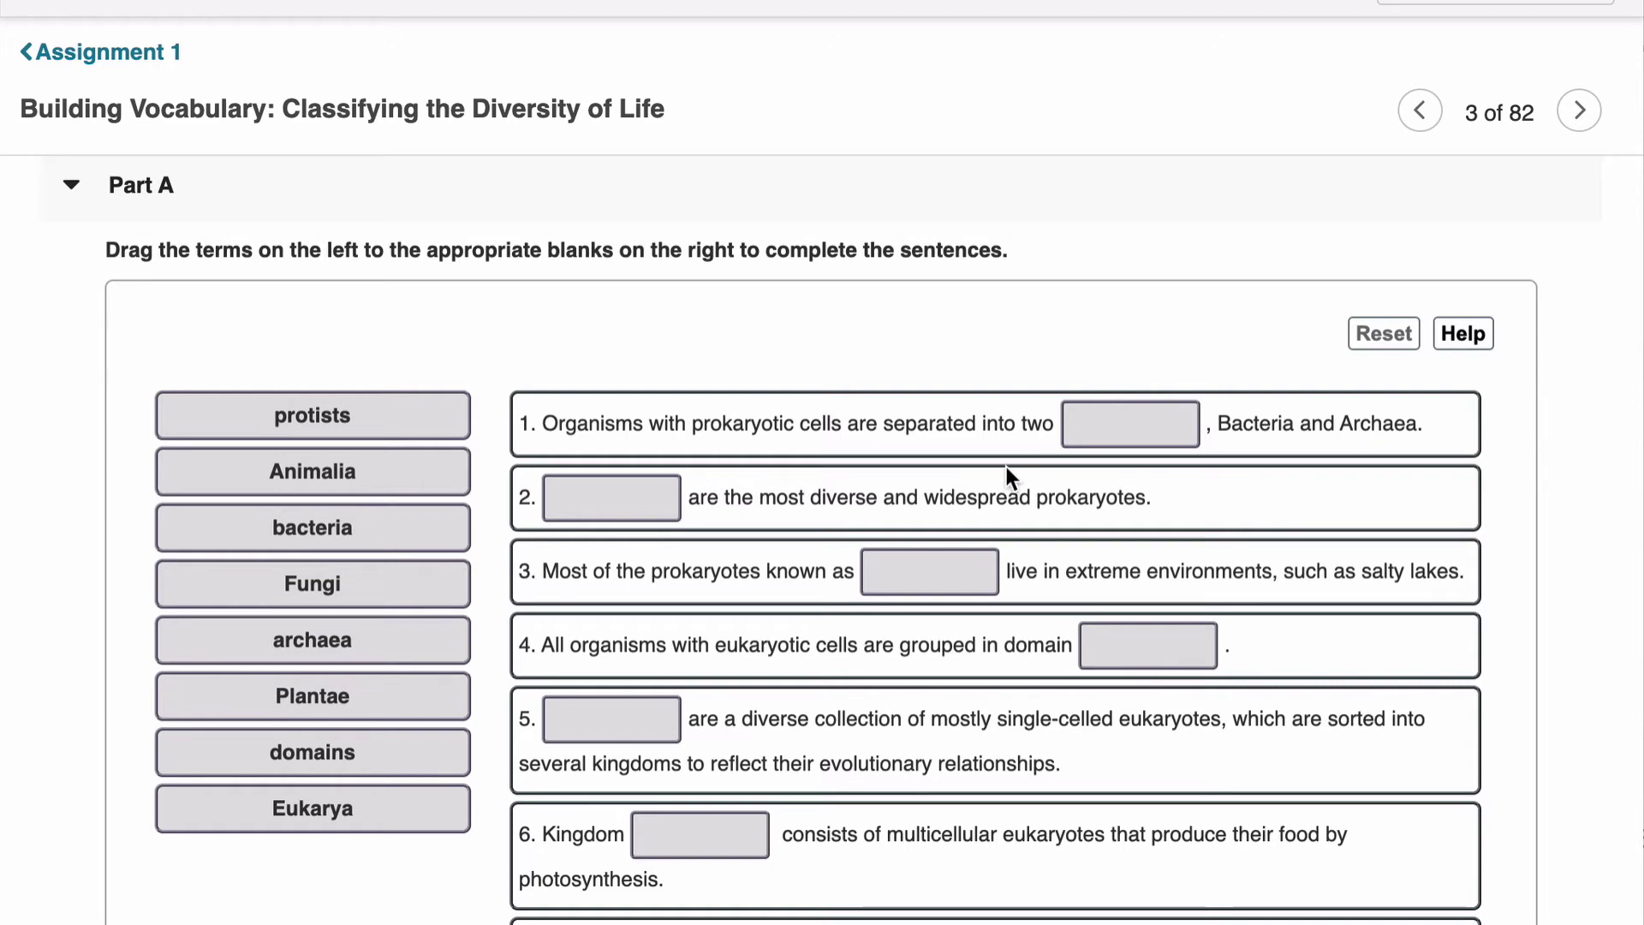
{"action": "scroll", "coordinate": [1005, 465], "scroll_direction": "down", "scroll_amount": 1}
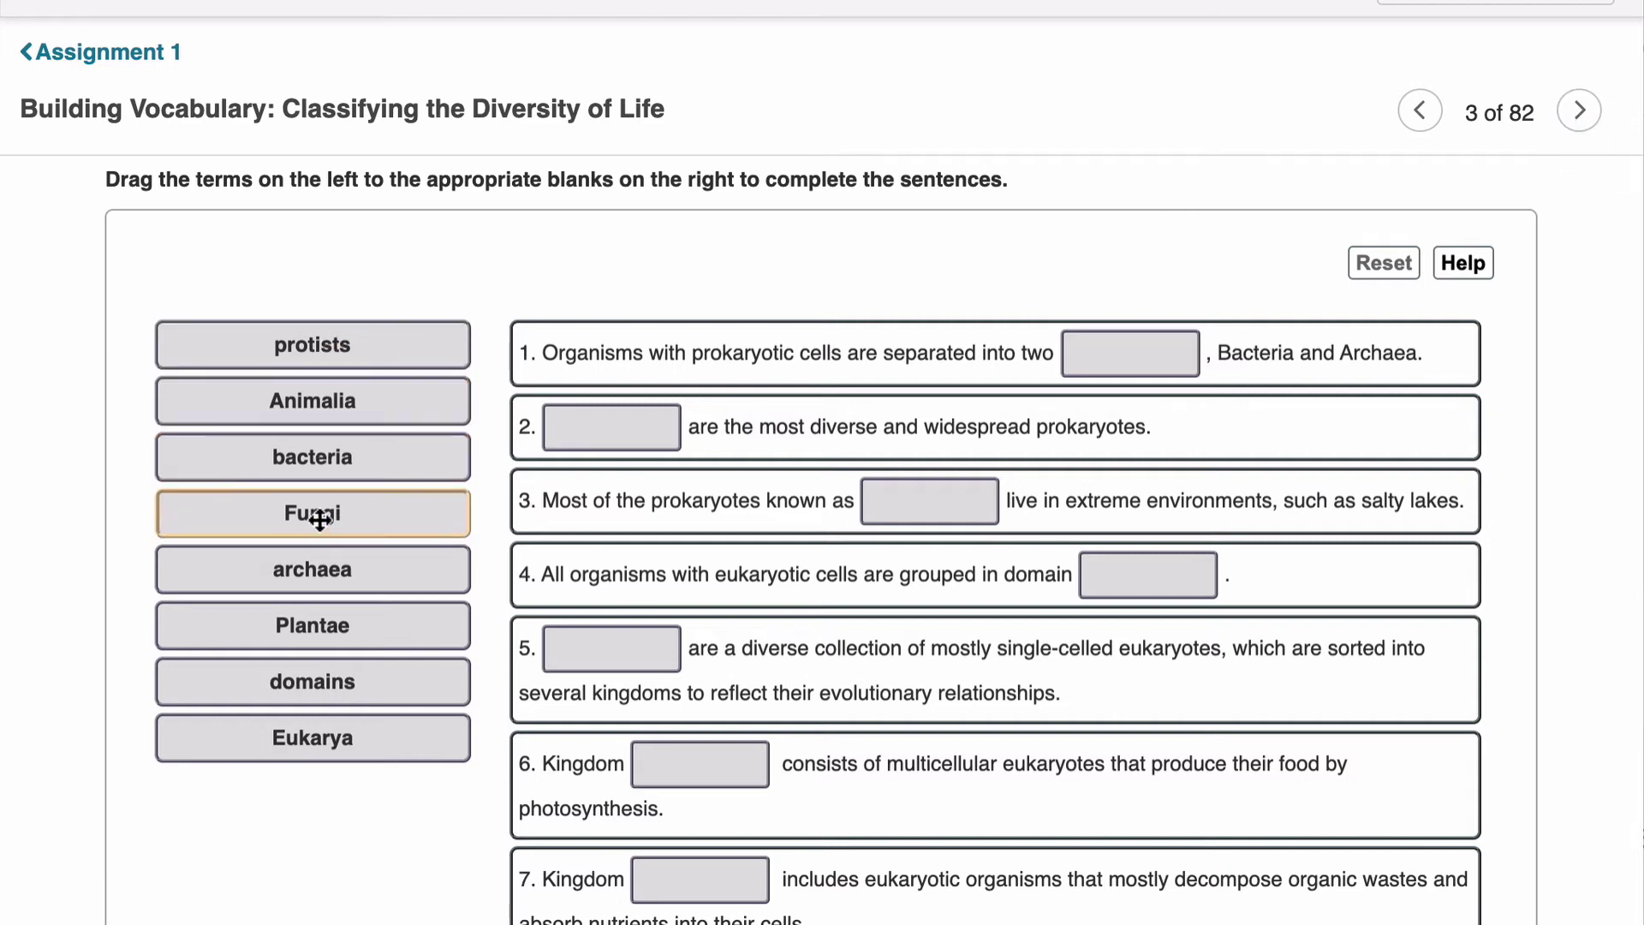
- Try Fungi in blanks 1 and 3, then put Archaea in blank 5 and Bacteria in blank 2
{"action": "left_click_drag", "start_coordinate": [318, 515], "coordinate": [1136, 356]}
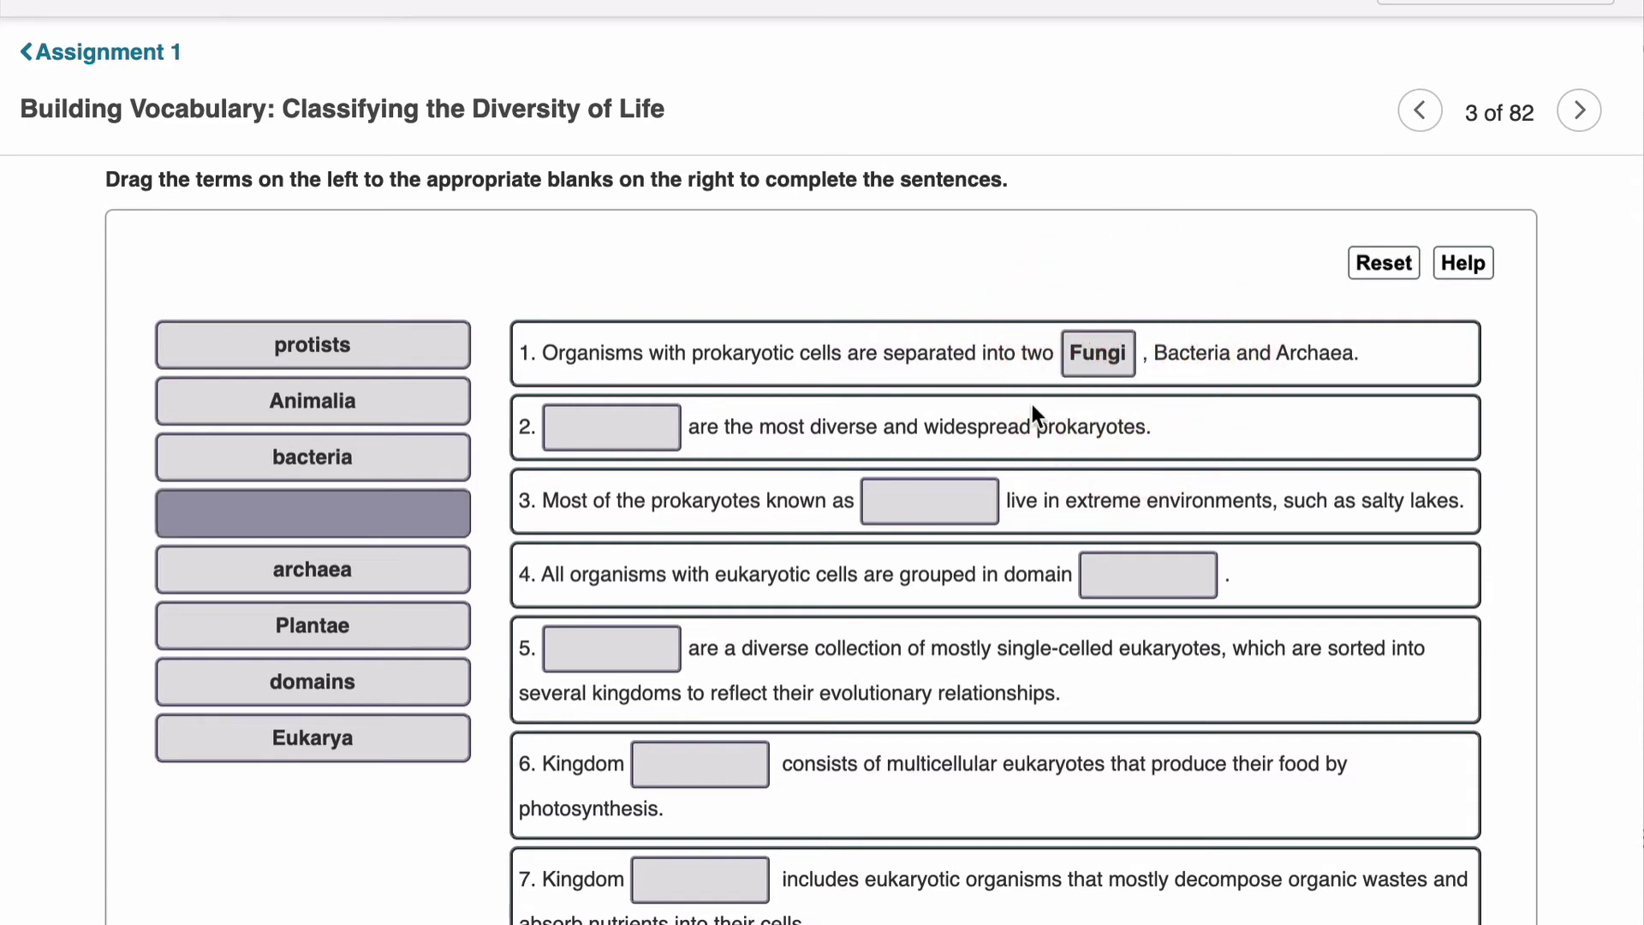
{"action": "left_click_drag", "start_coordinate": [1104, 351], "coordinate": [923, 499]}
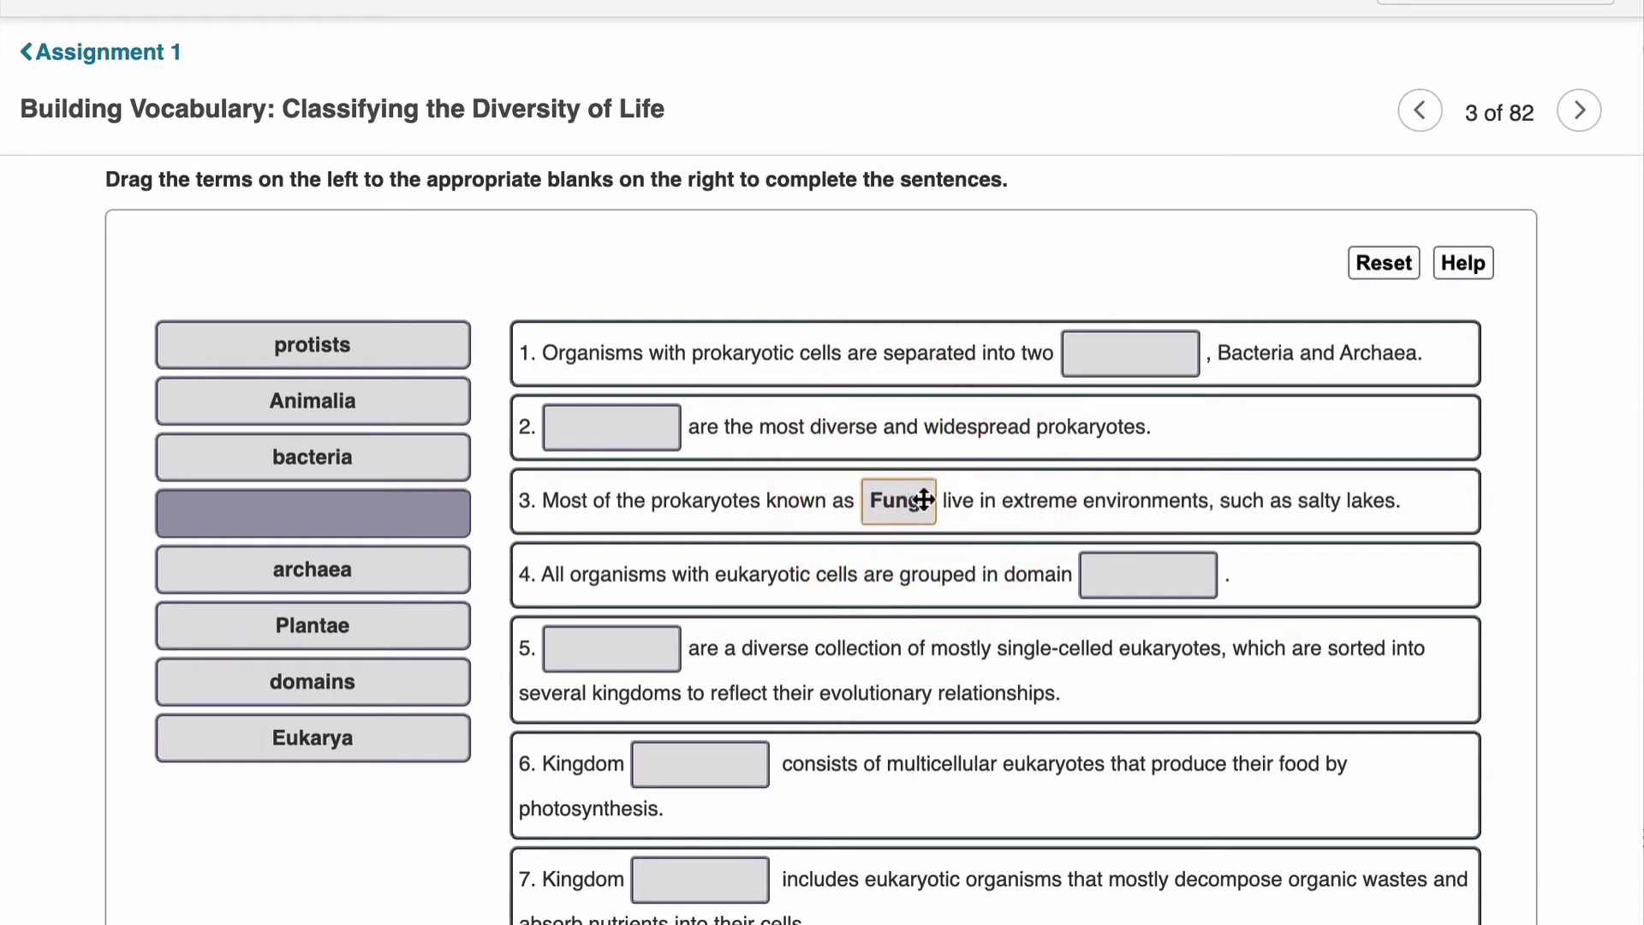
{"action": "left_click_drag", "start_coordinate": [895, 499], "coordinate": [382, 513]}
{"action": "left_click_drag", "start_coordinate": [354, 574], "coordinate": [618, 644]}
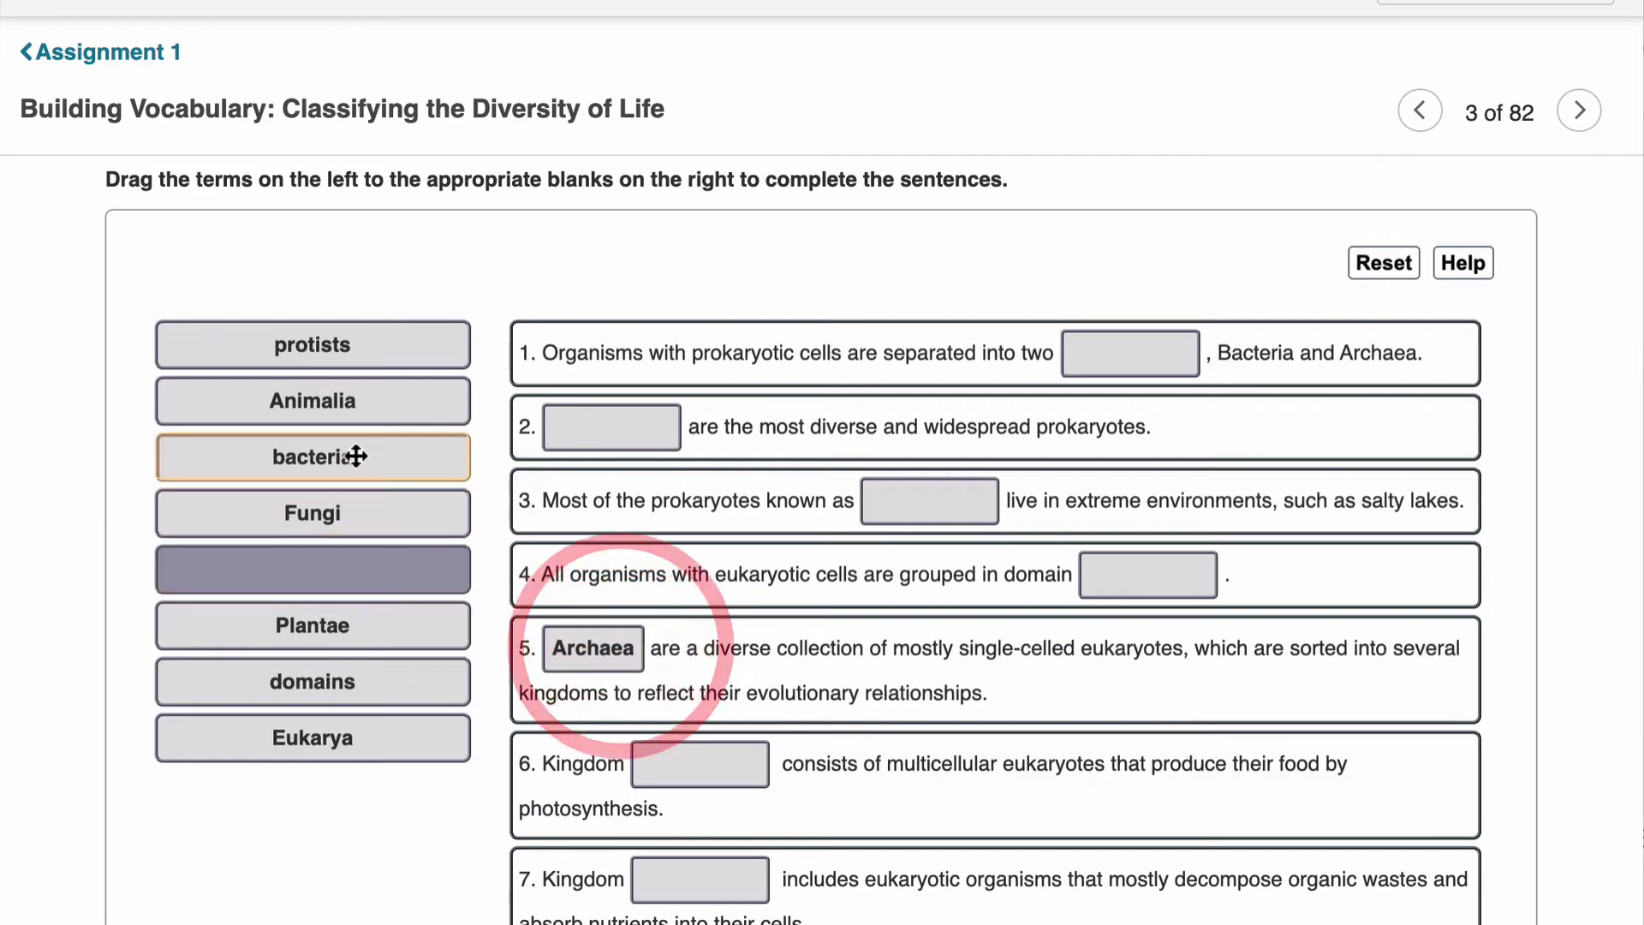
{"action": "left_click_drag", "start_coordinate": [356, 457], "coordinate": [616, 424]}
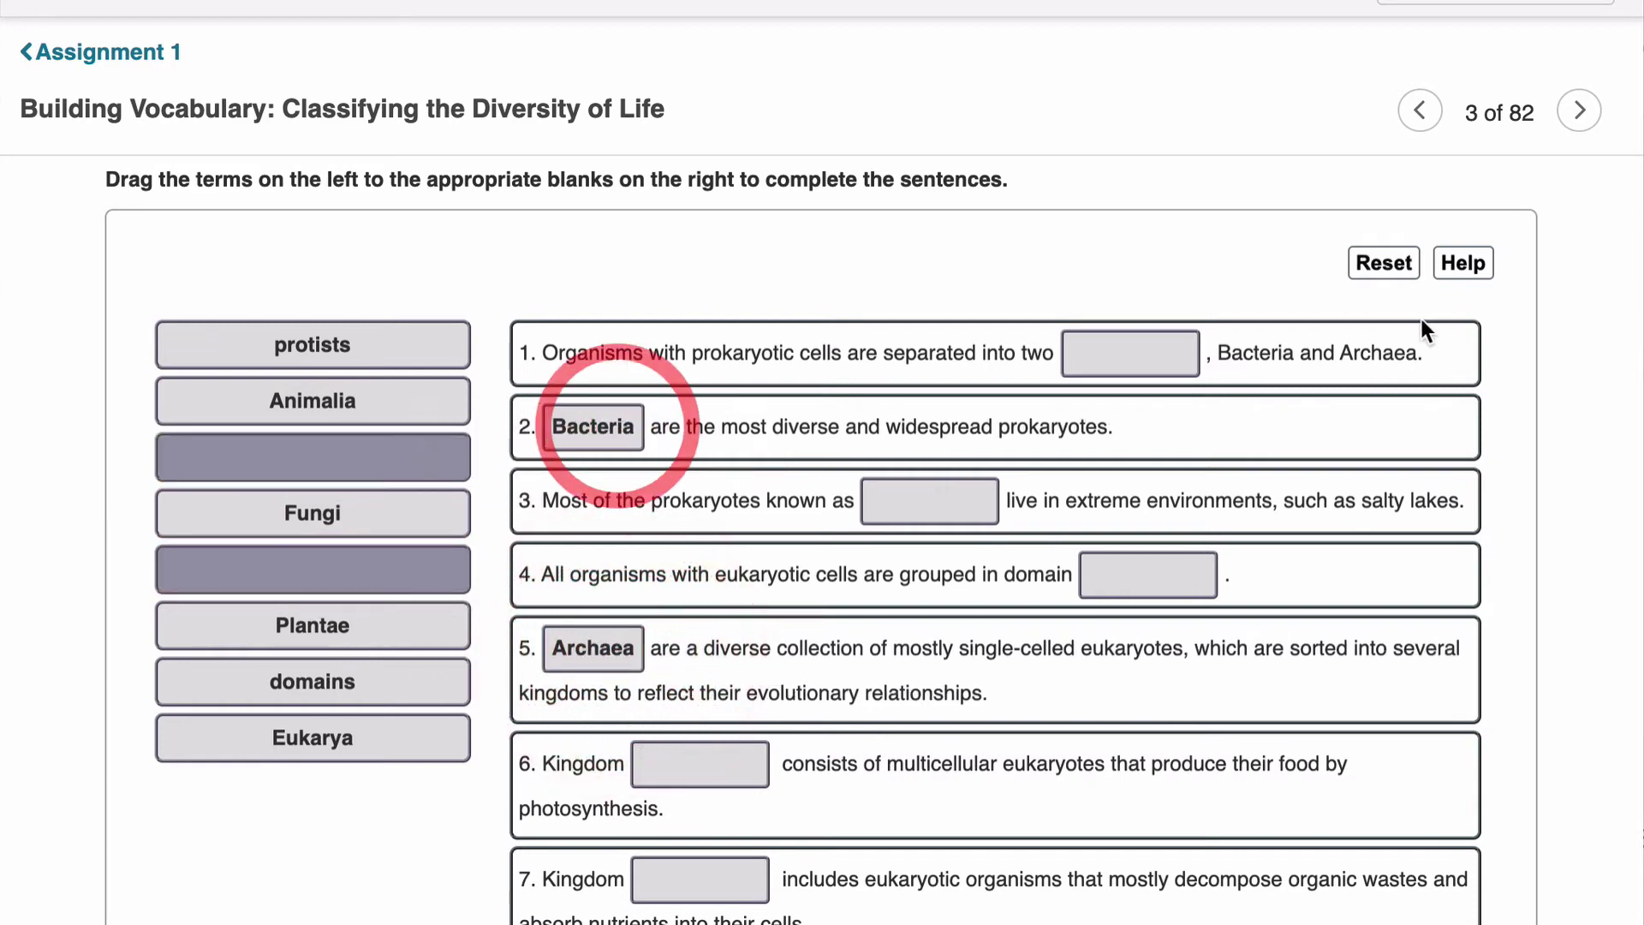
- Reset the Building Vocabulary question, confirming that all work is cleared
{"action": "left_click", "coordinate": [1393, 258]}
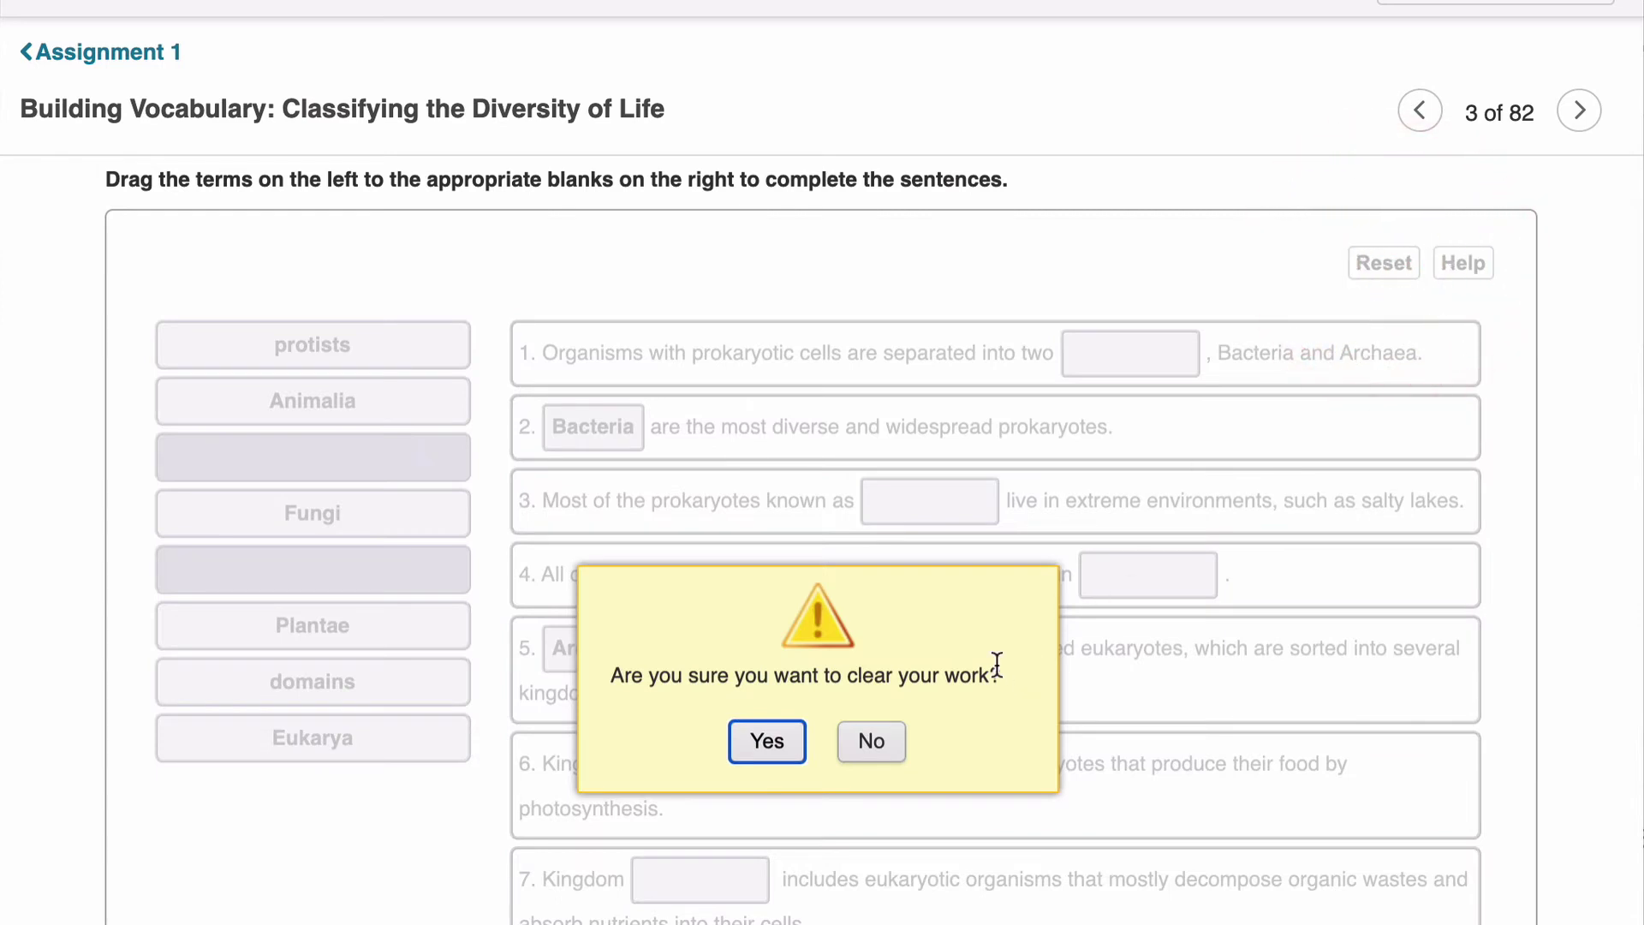
{"action": "left_click", "coordinate": [776, 737]}
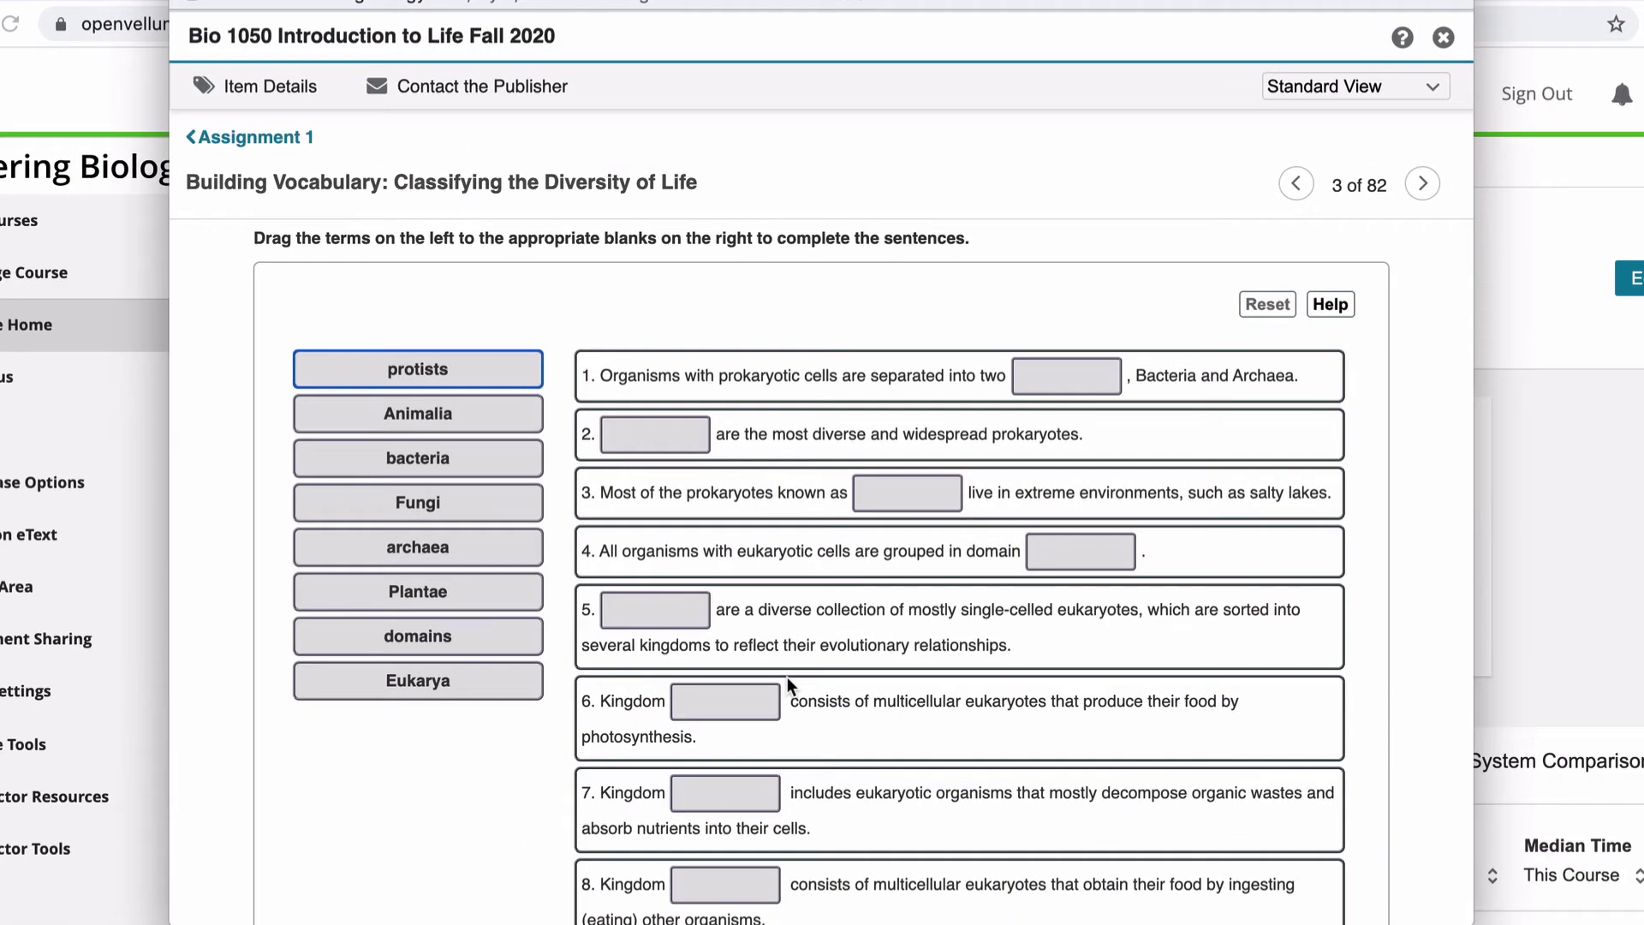
{"action": "scroll", "coordinate": [787, 677], "scroll_direction": "down", "scroll_amount": 5}
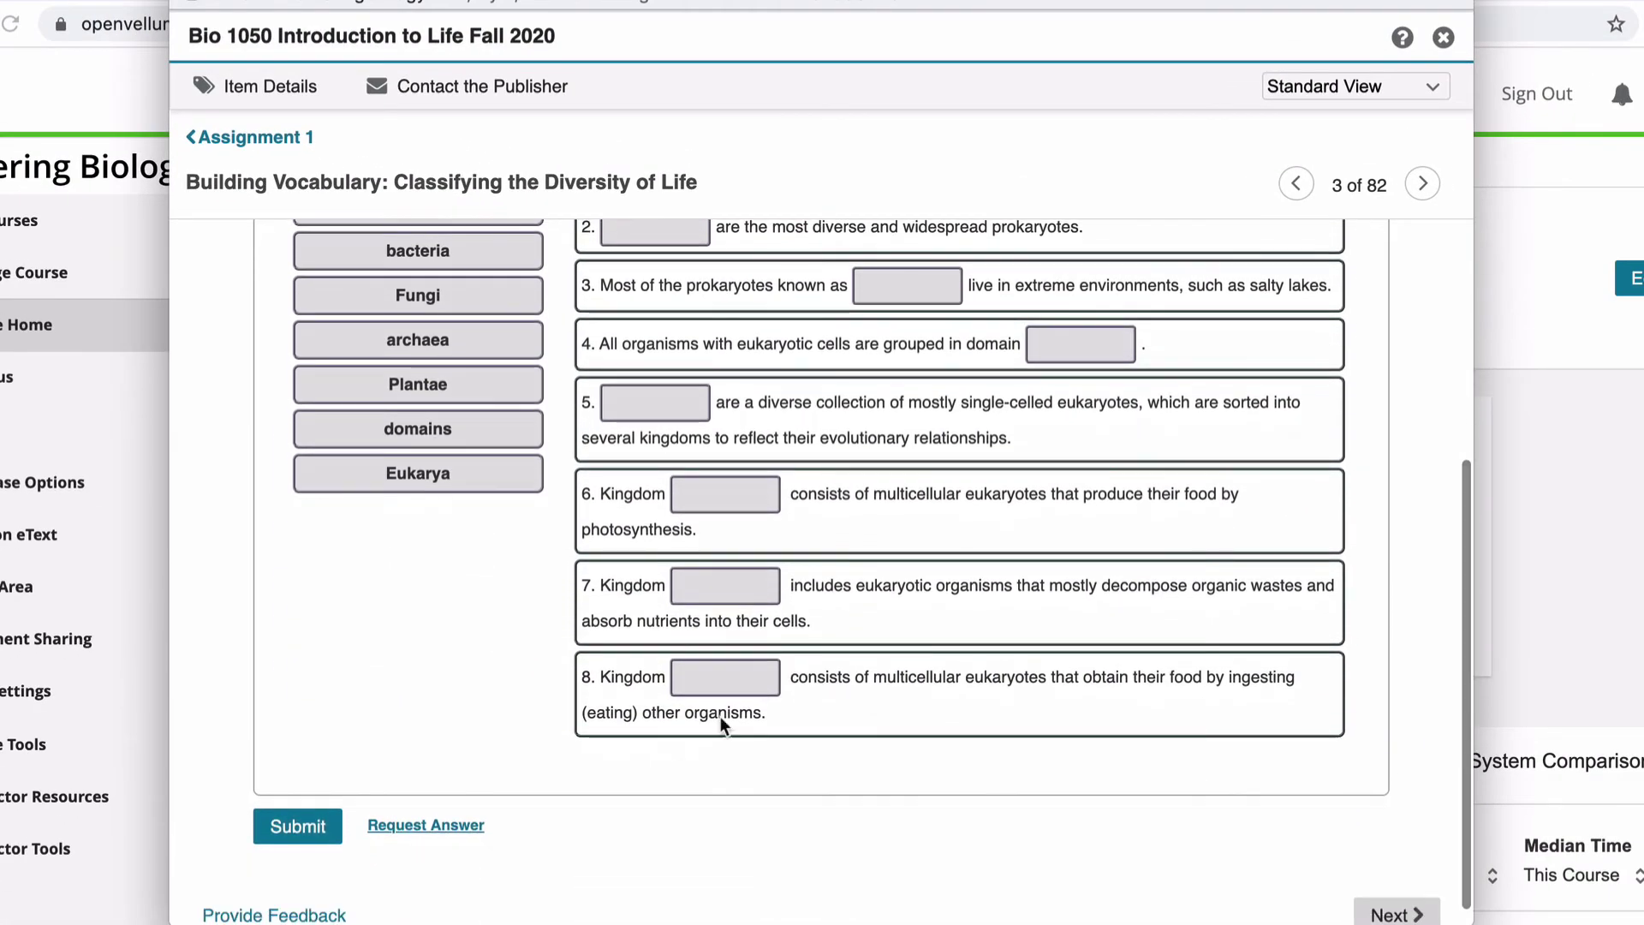
- Submit the empty question and move on to the next item
{"action": "left_click", "coordinate": [318, 829]}
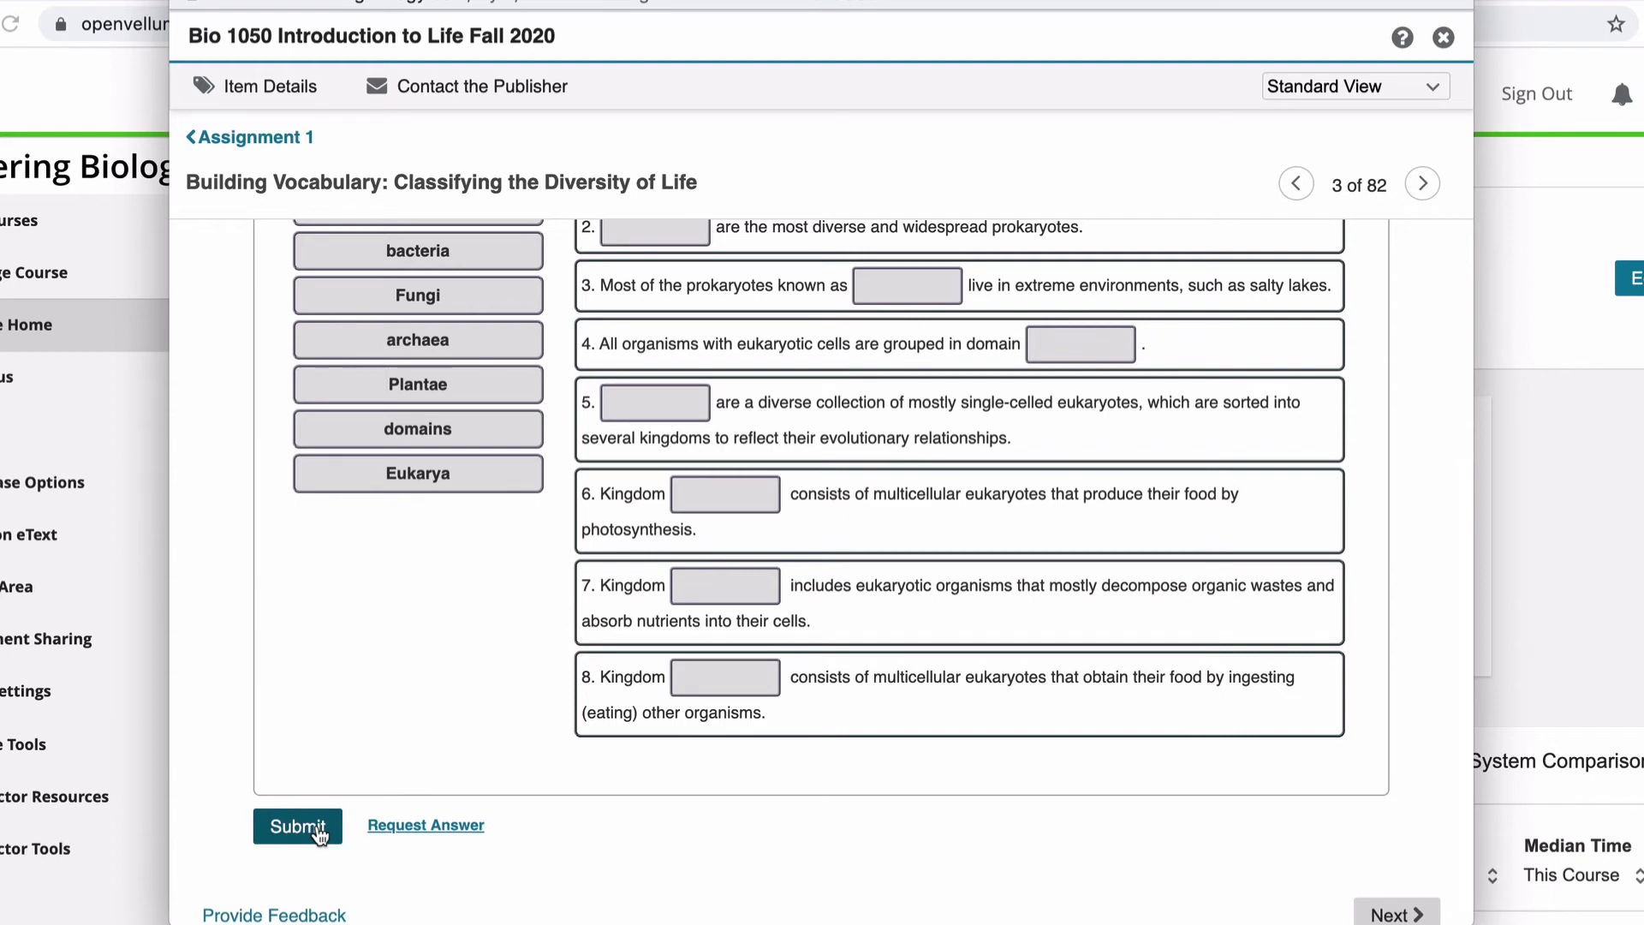
{"action": "scroll", "coordinate": [896, 616], "scroll_direction": "up", "scroll_amount": 5}
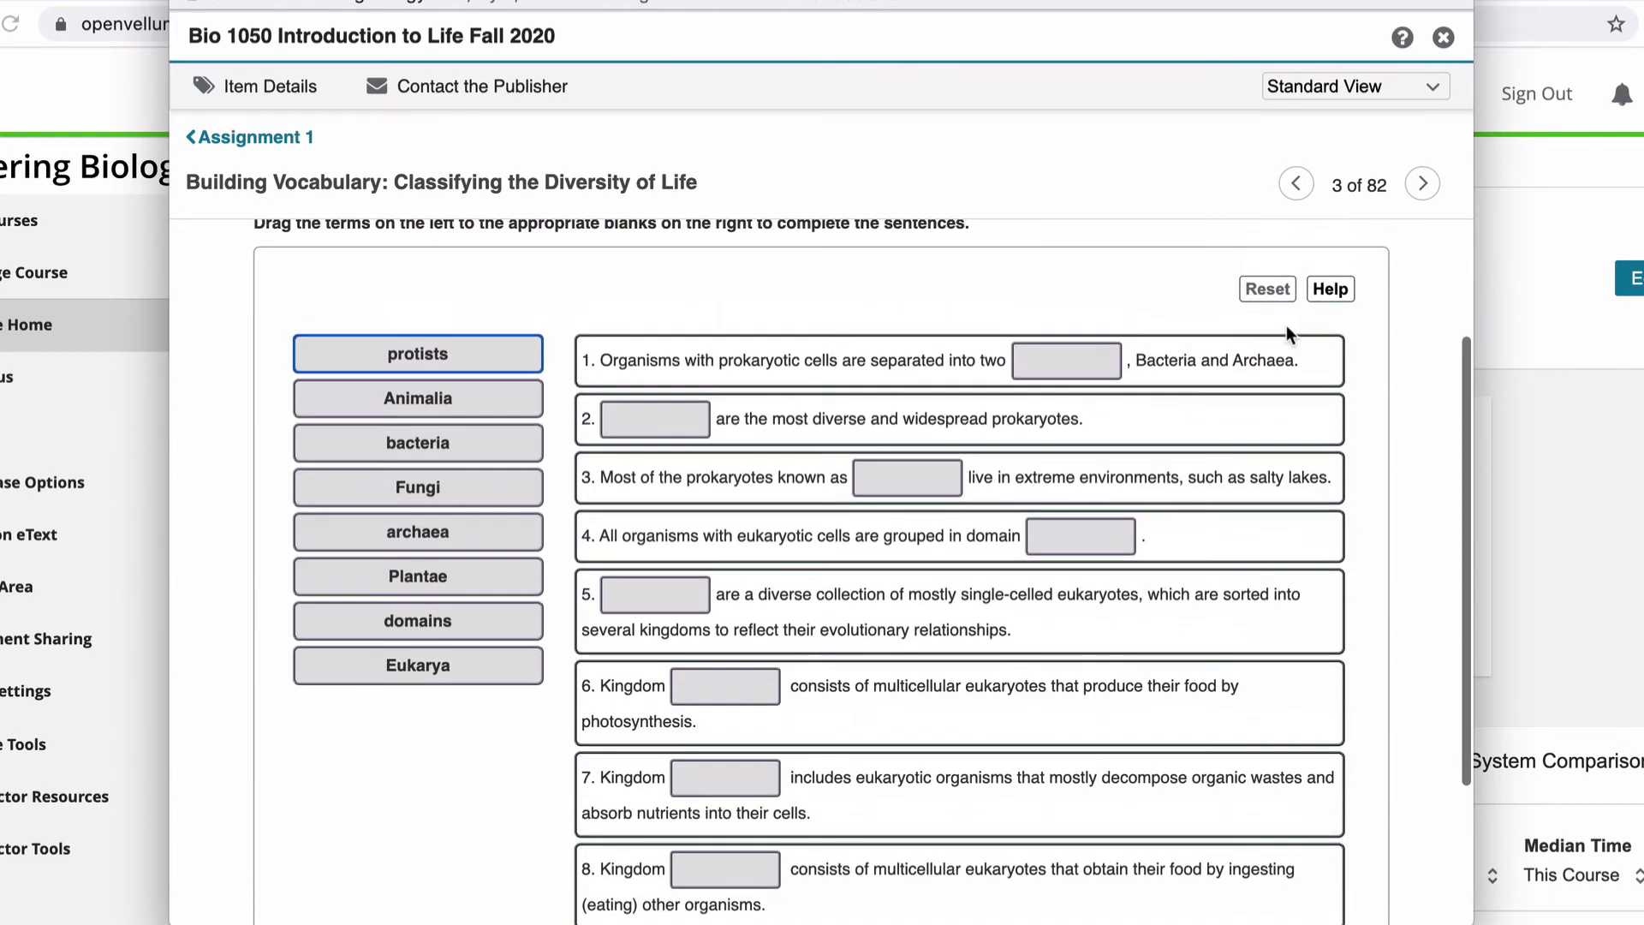
{"action": "left_click", "coordinate": [1423, 185]}
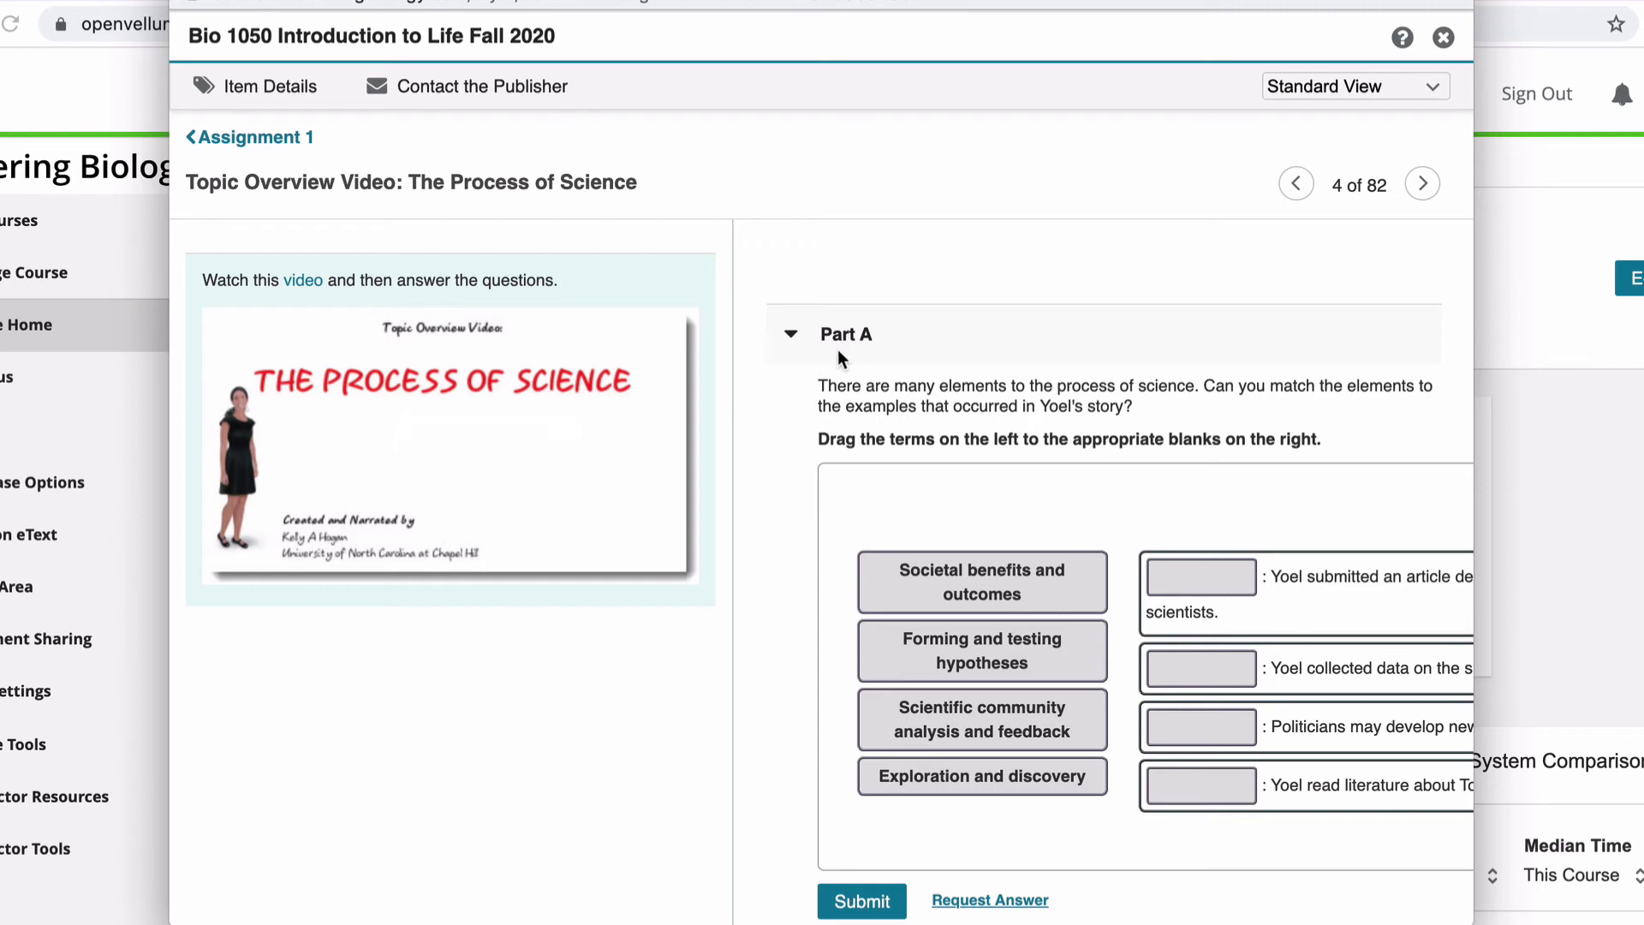
- Scroll through Parts A–D of the Process of Science video question and back up
{"action": "scroll", "coordinate": [838, 349], "scroll_direction": "down", "scroll_amount": 4}
{"action": "scroll", "coordinate": [839, 629], "scroll_direction": "down", "scroll_amount": 12}
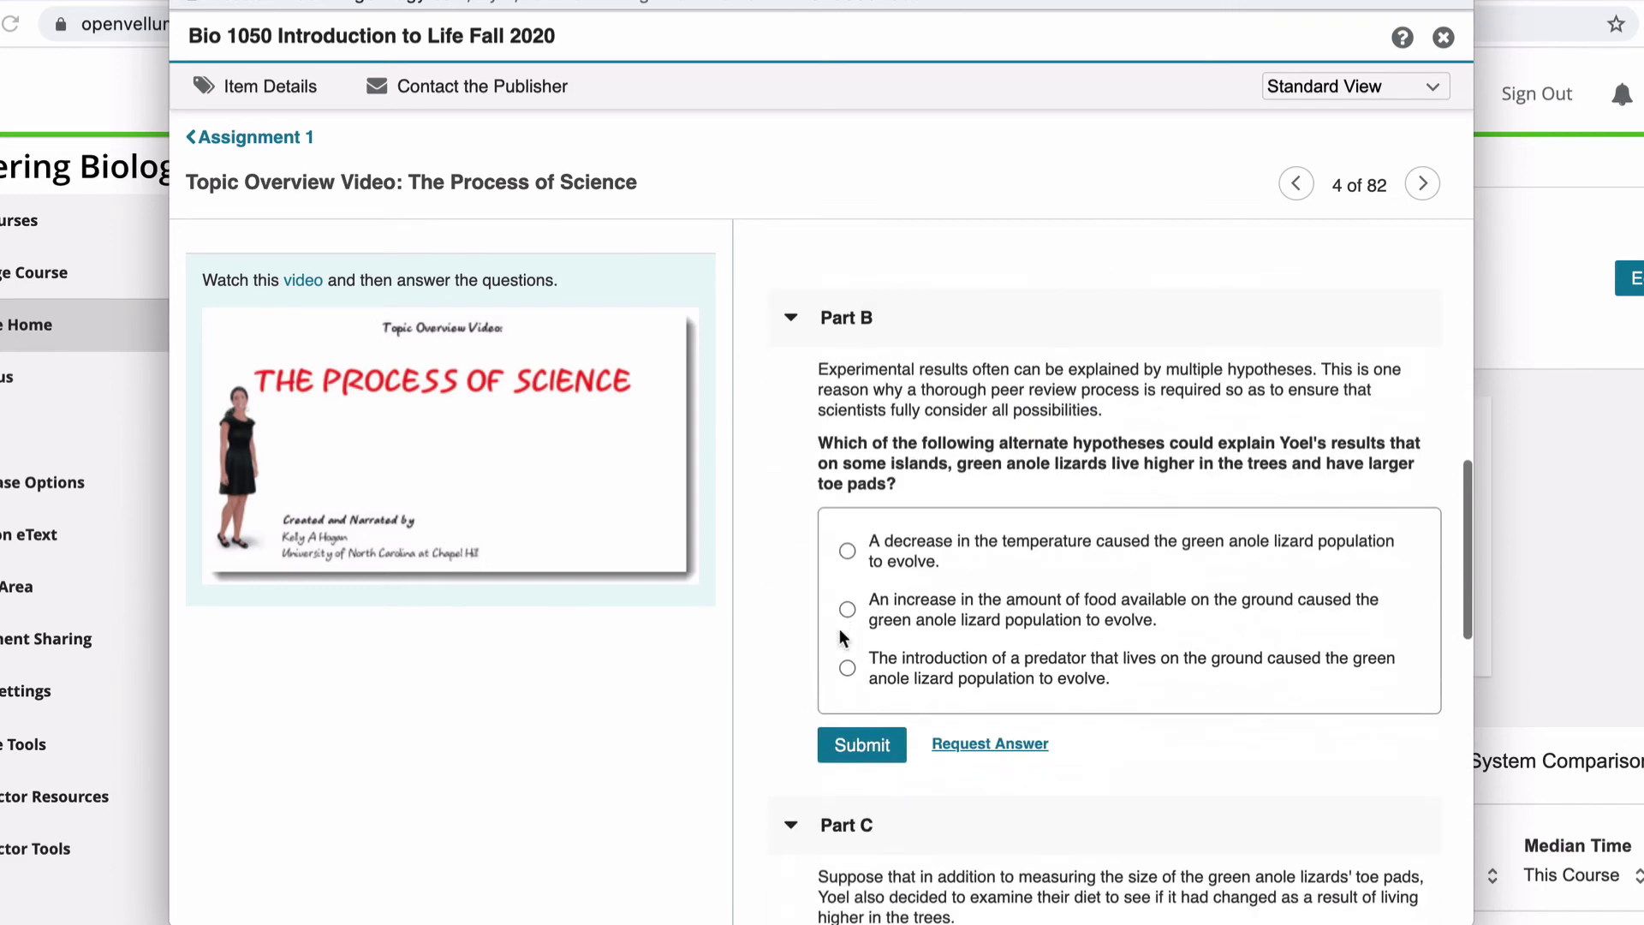
{"action": "scroll", "coordinate": [834, 670], "scroll_direction": "down", "scroll_amount": 1}
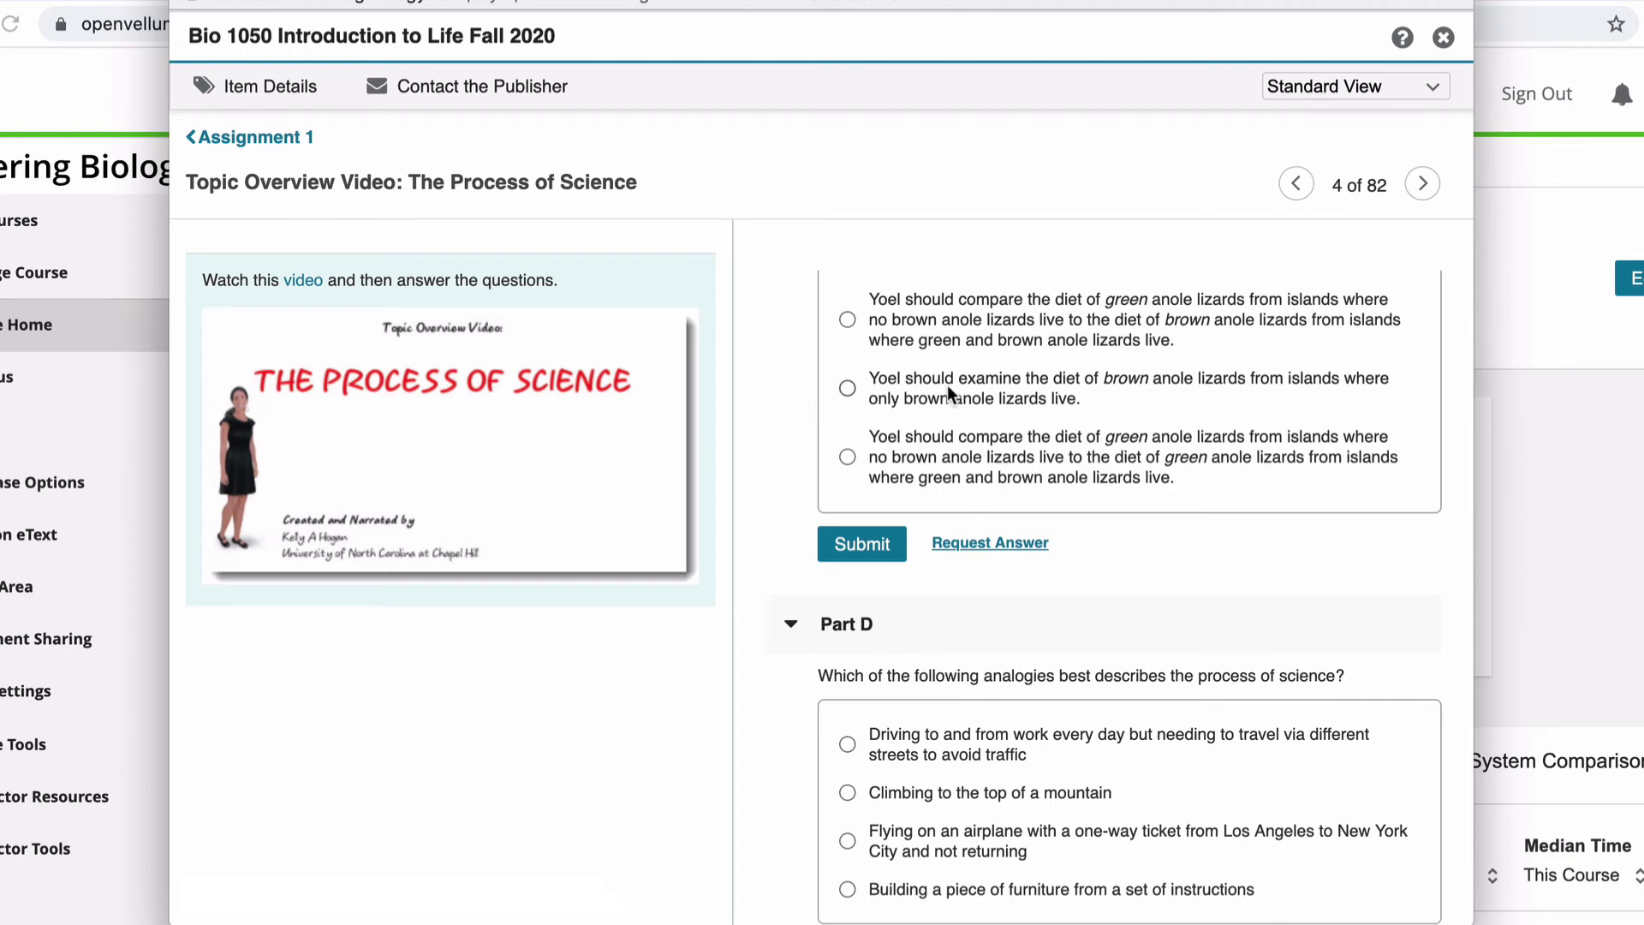
{"action": "scroll", "coordinate": [947, 384], "scroll_direction": "up", "scroll_amount": 8}
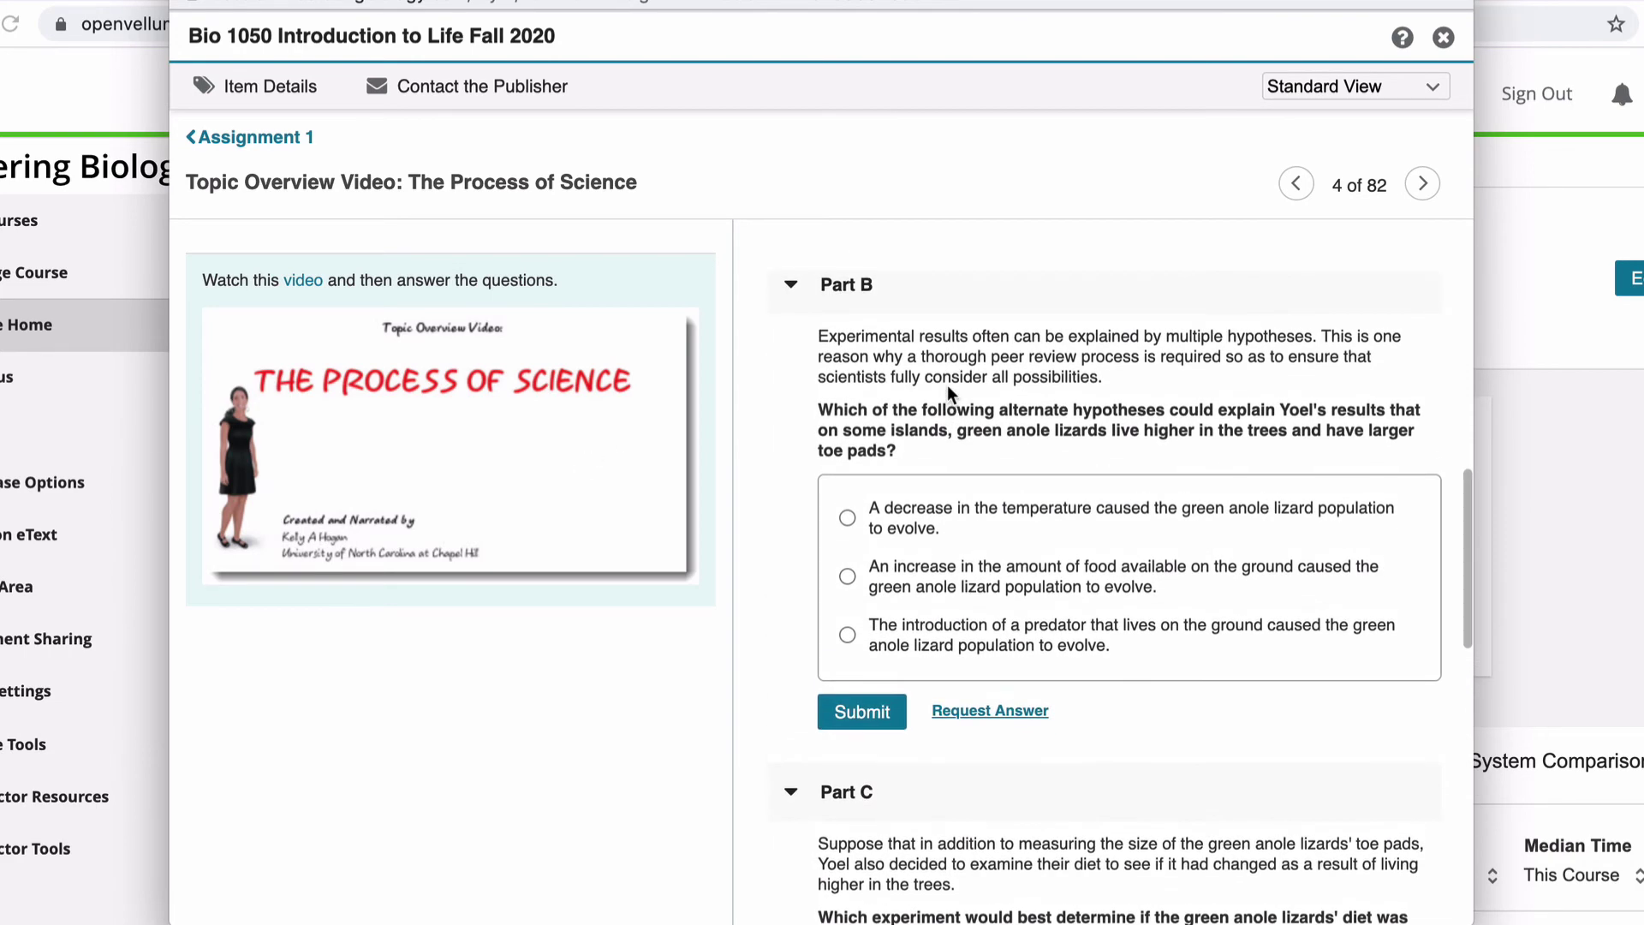
{"action": "scroll", "coordinate": [946, 384], "scroll_direction": "up", "scroll_amount": 6}
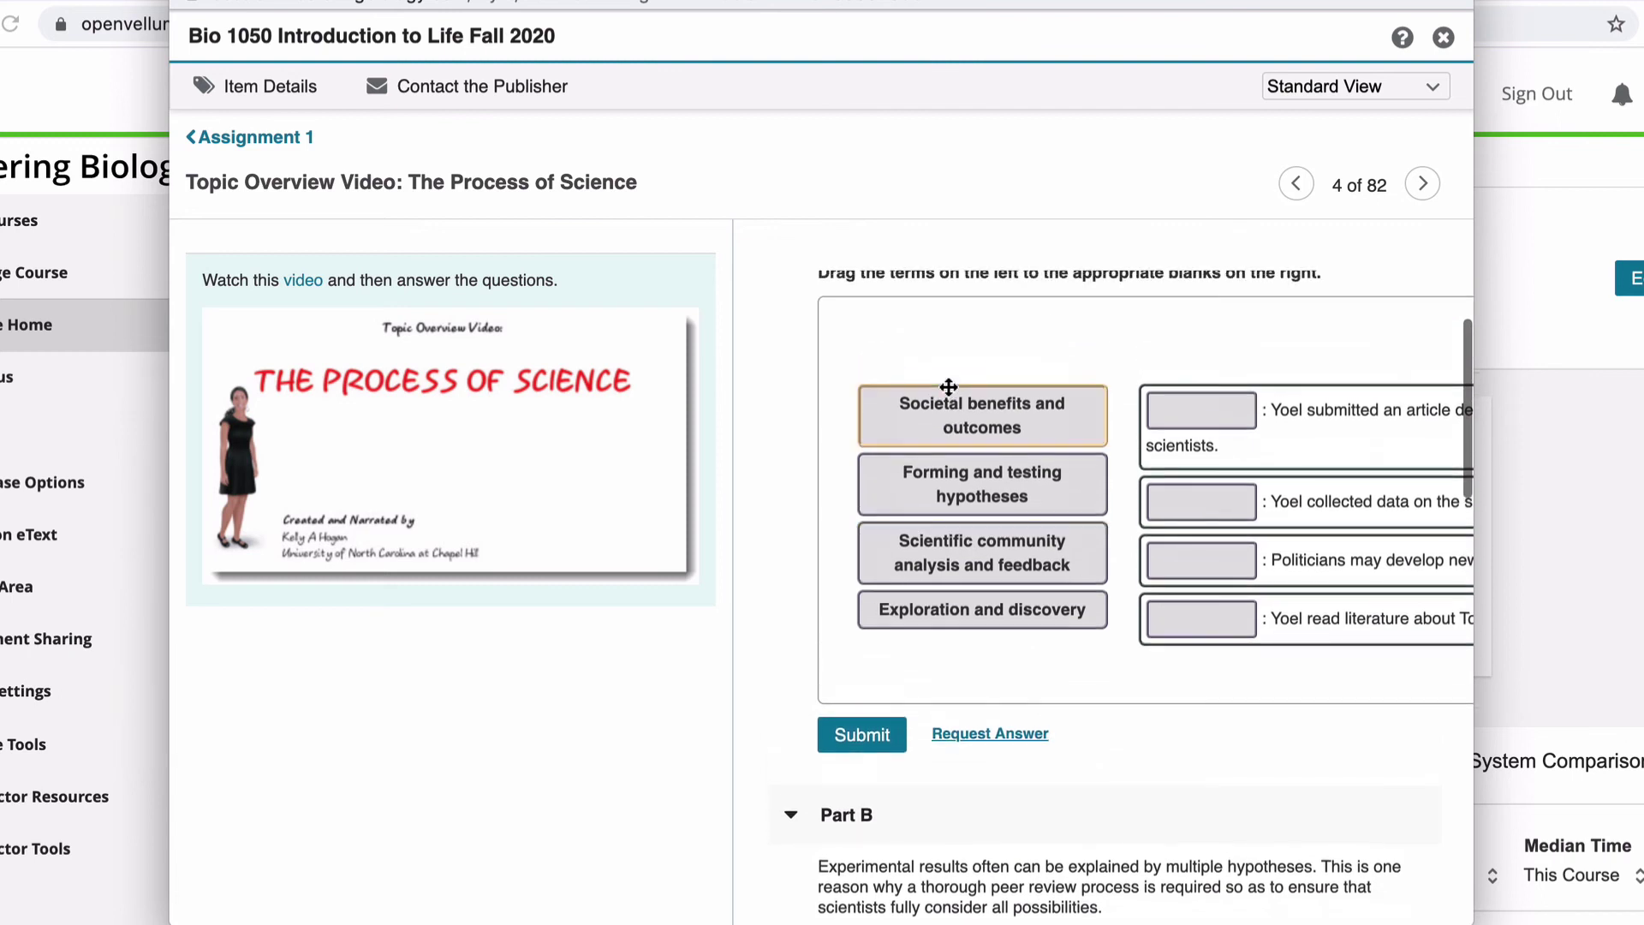